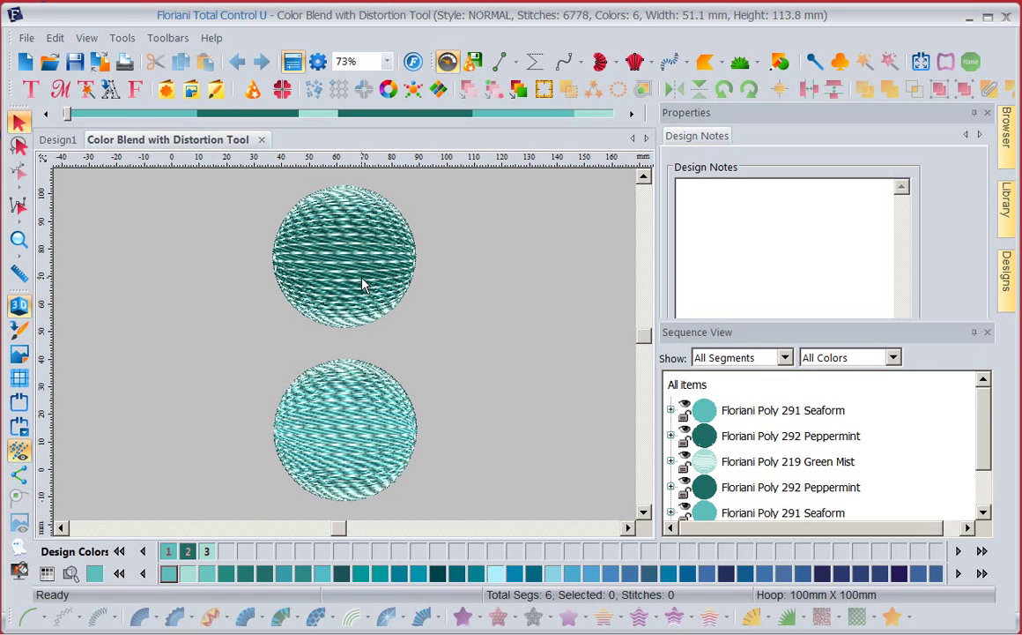
Step: Copy both spheres and paste them into a new blank Design2 (6778 stitches, 6 colors)
key(ctrl+a)
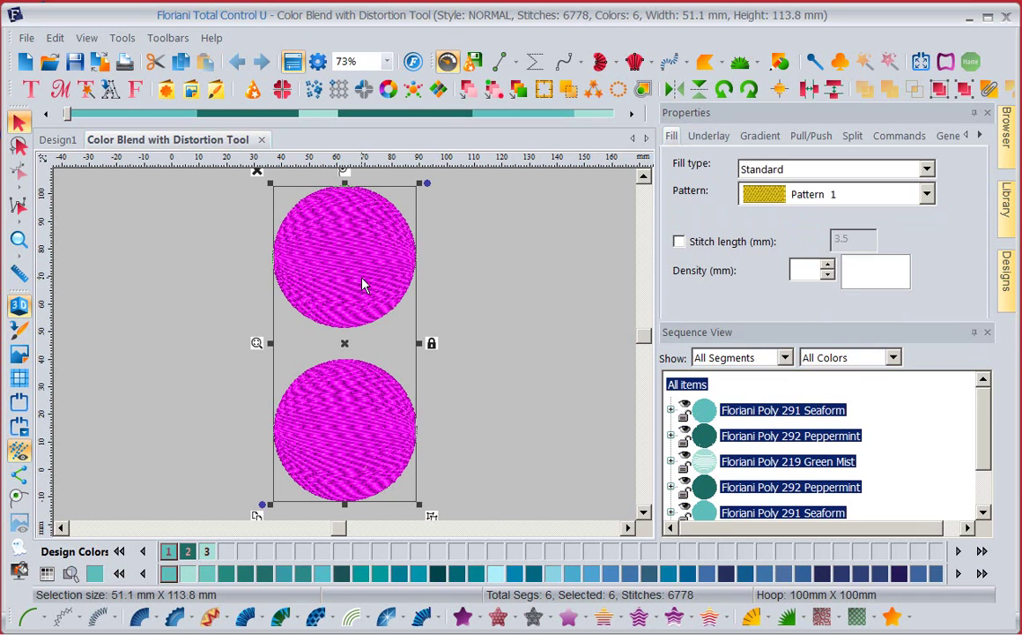
right_click(362, 284)
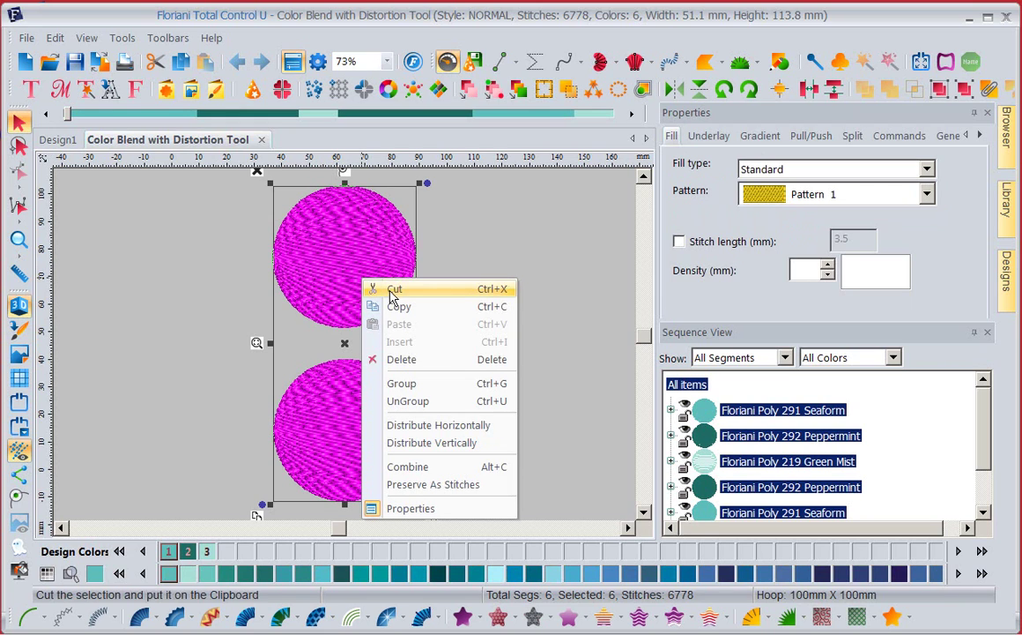
click(400, 309)
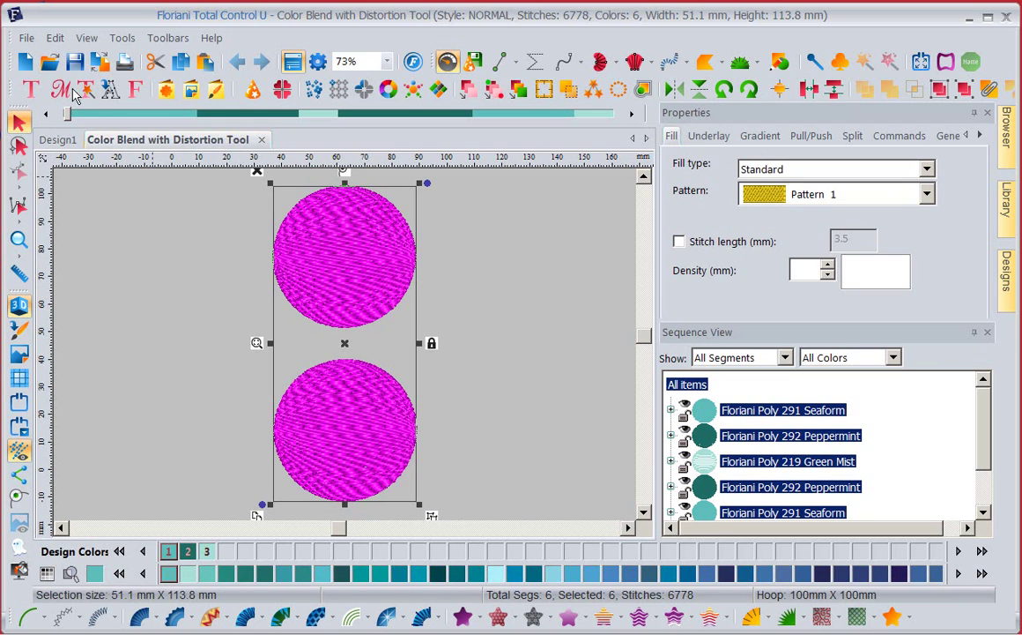
click(25, 62)
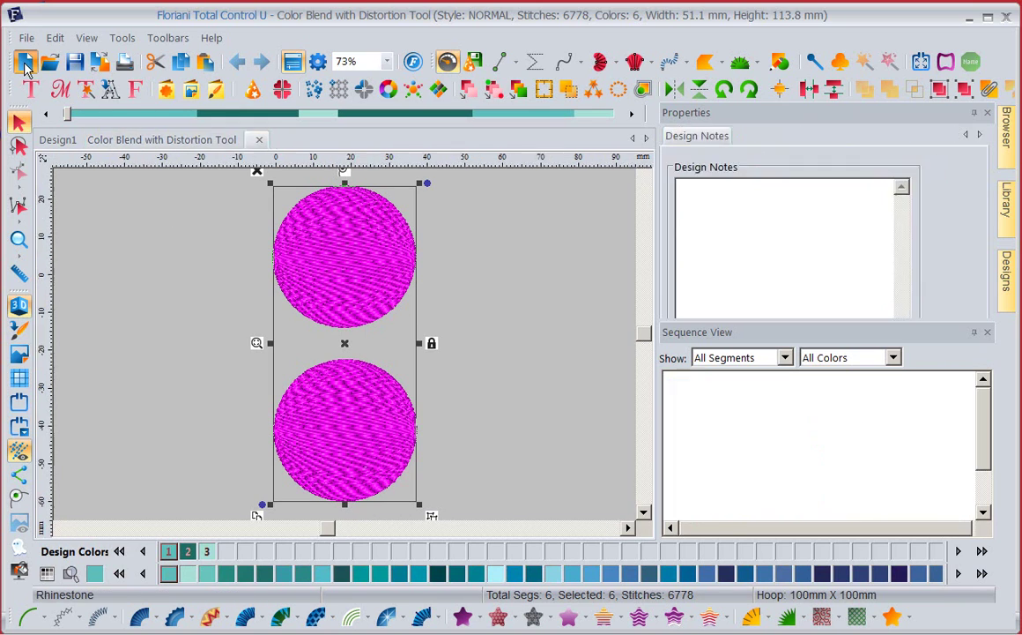
right_click(203, 218)
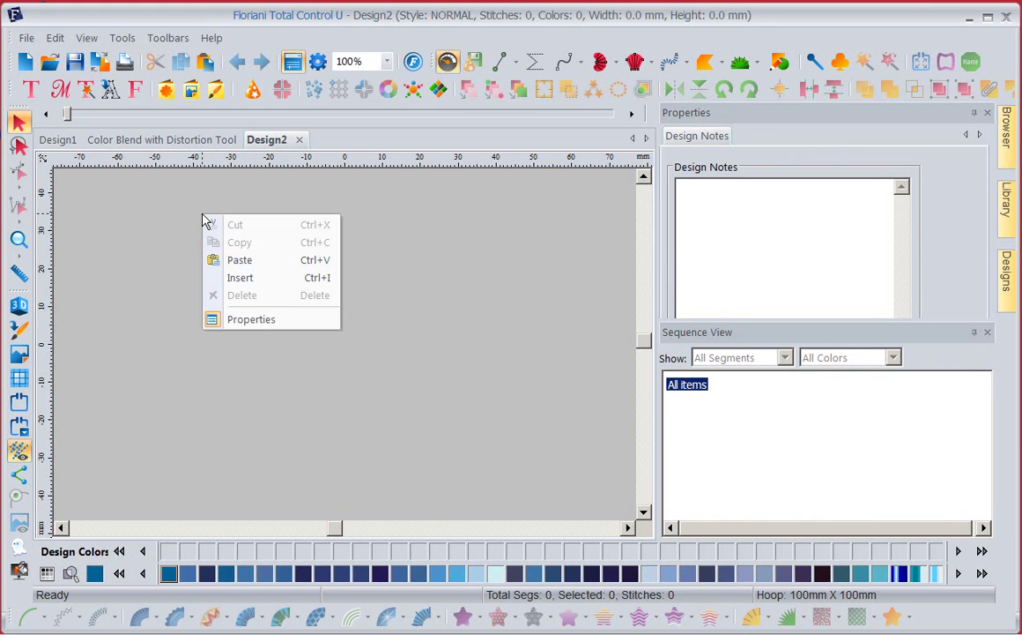
click(251, 267)
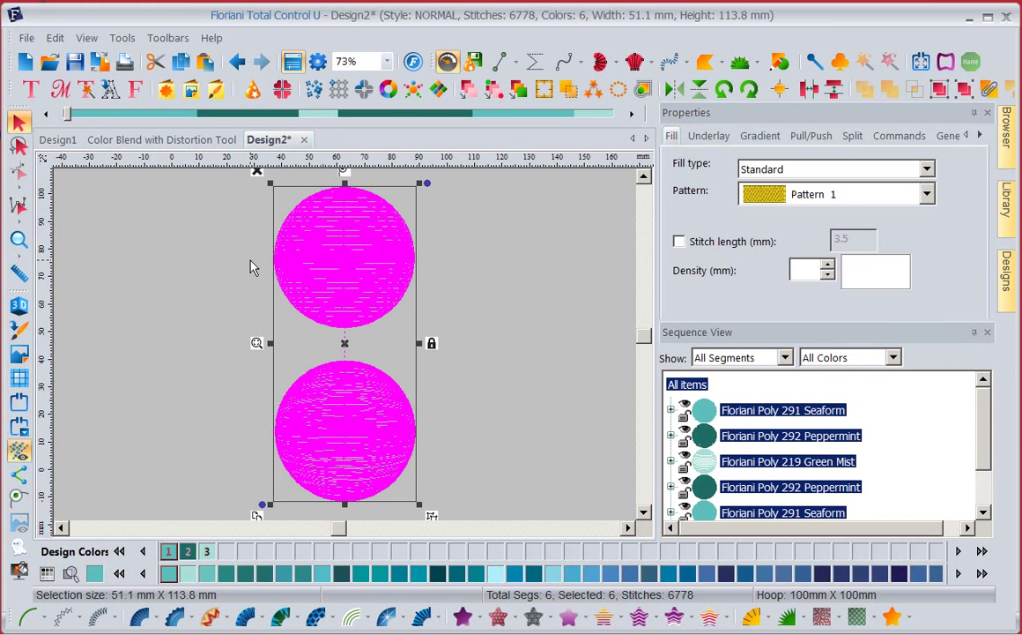
Step: Preview both spheres in 3D stitches, then return to flat view with the top sphere selected
click(477, 280)
click(352, 279)
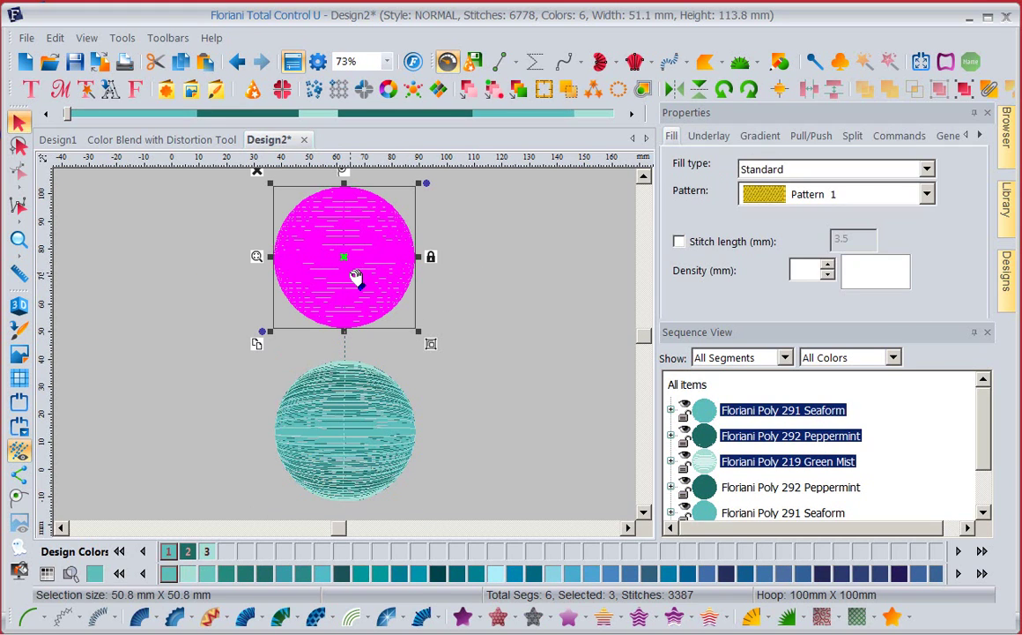
click(19, 304)
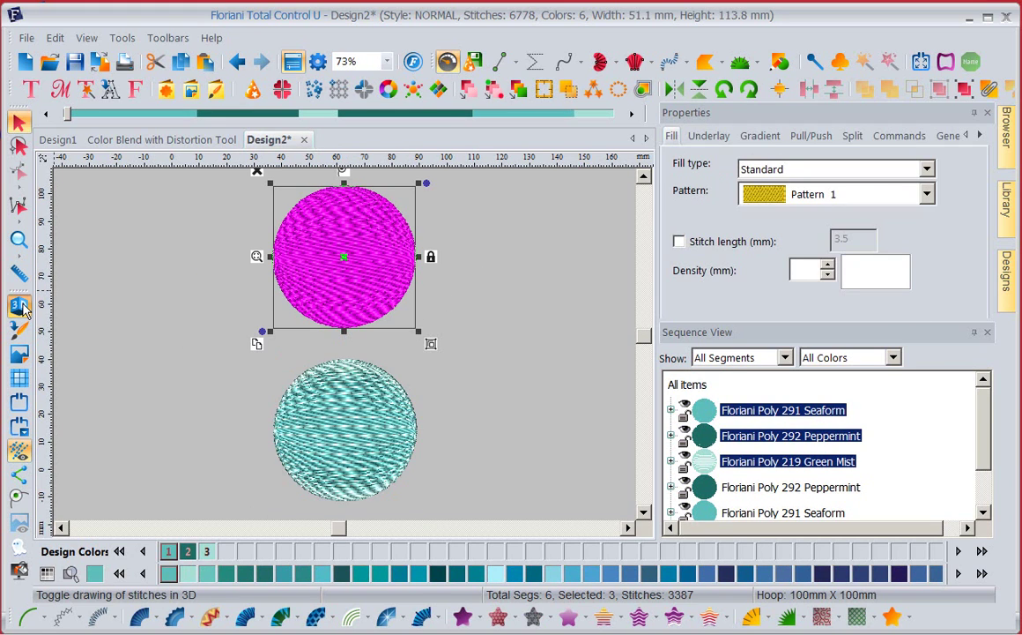
click(539, 320)
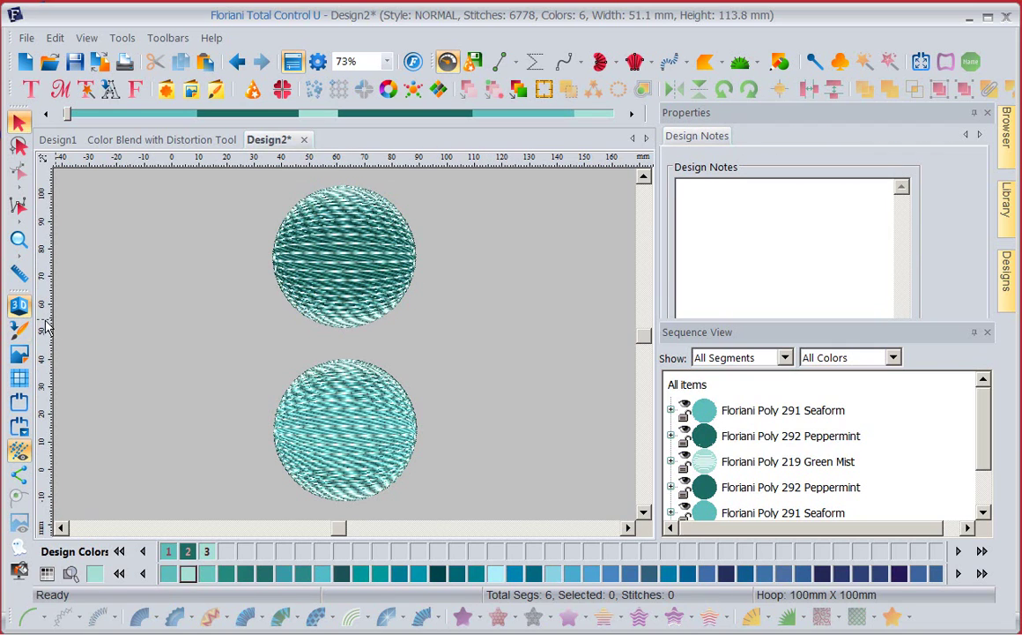
click(20, 304)
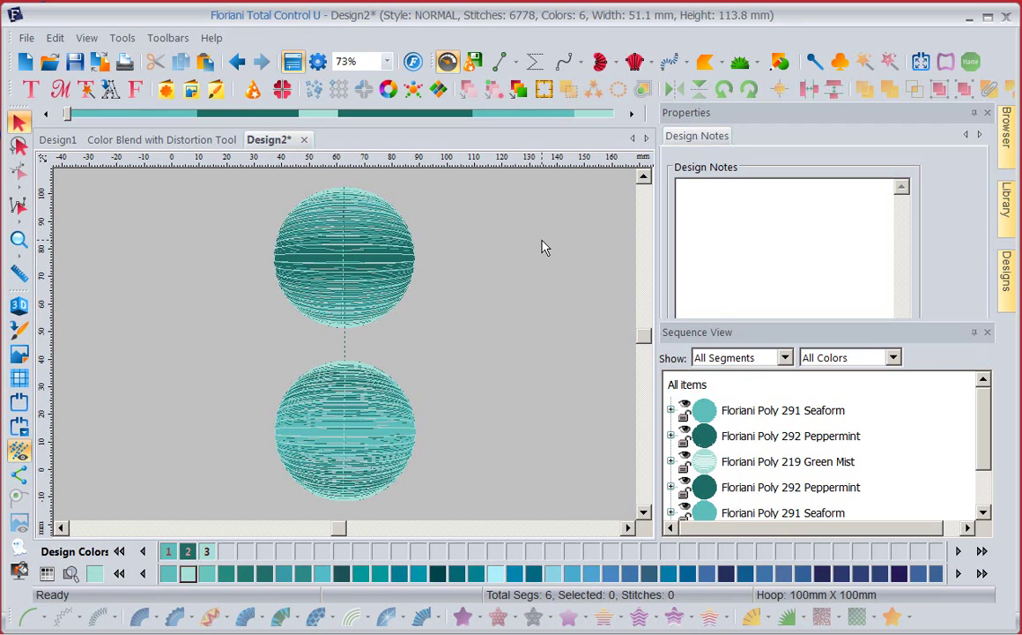
click(395, 258)
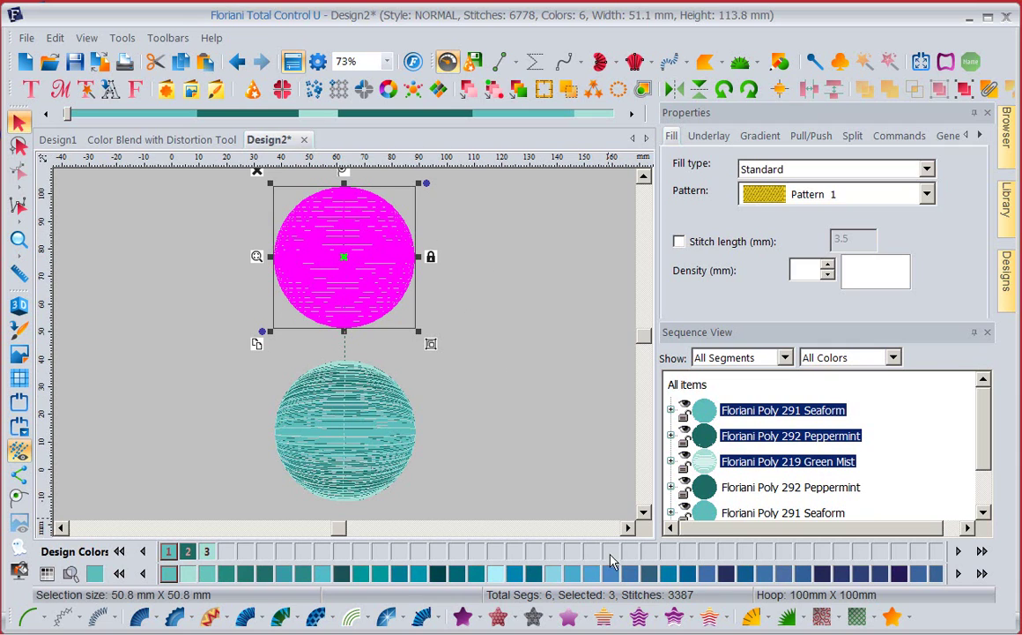
mouse_move(640, 623)
Step: Give the top sphere a Color Blend fill with Linear increasing as gradient type 1, revealing Color 2
click(604, 617)
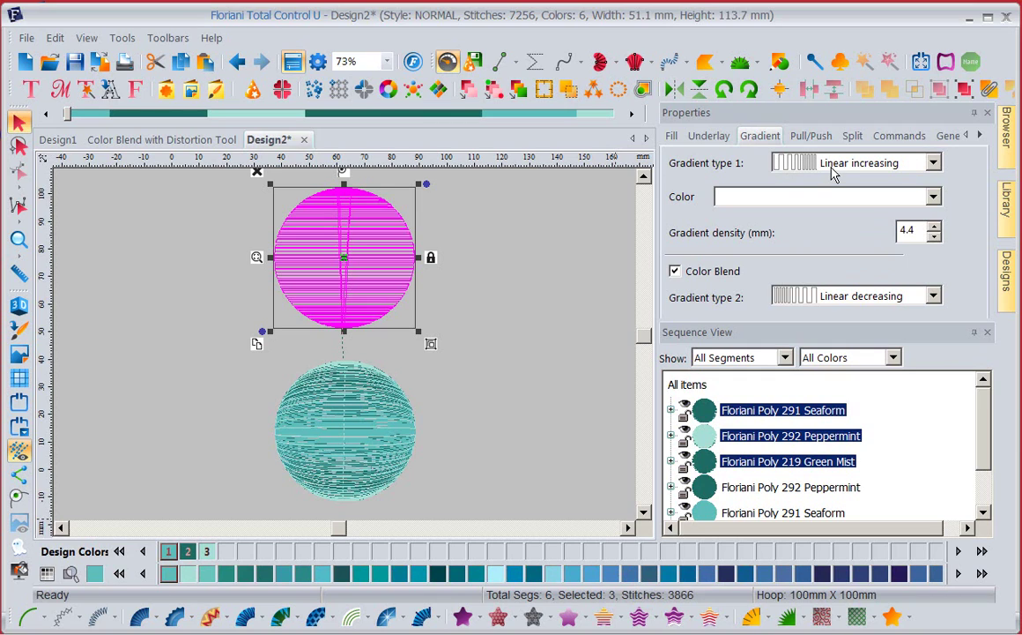
click(933, 164)
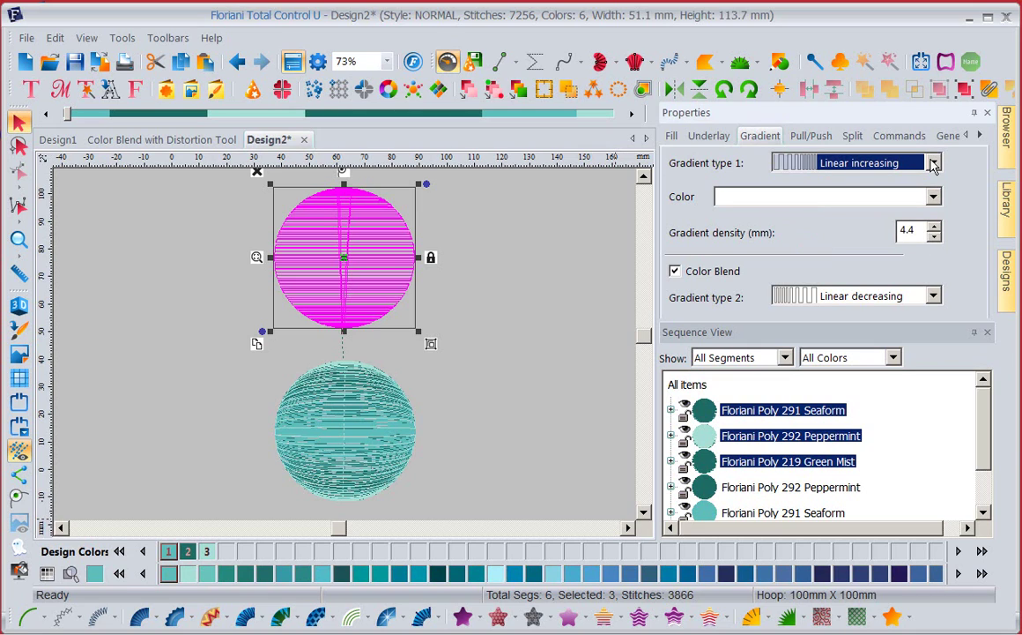
click(934, 165)
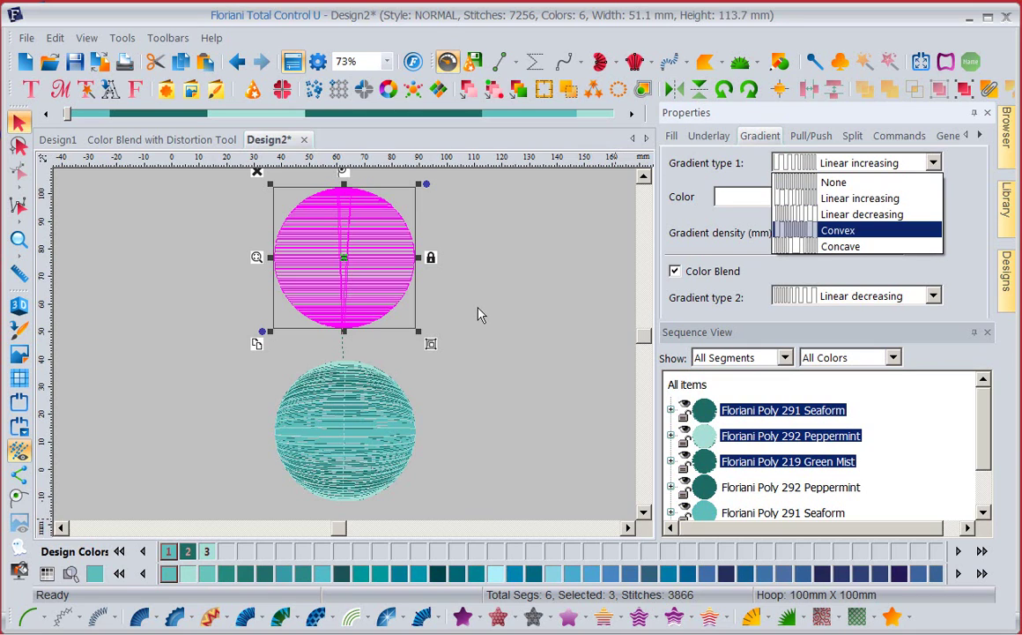
click(538, 286)
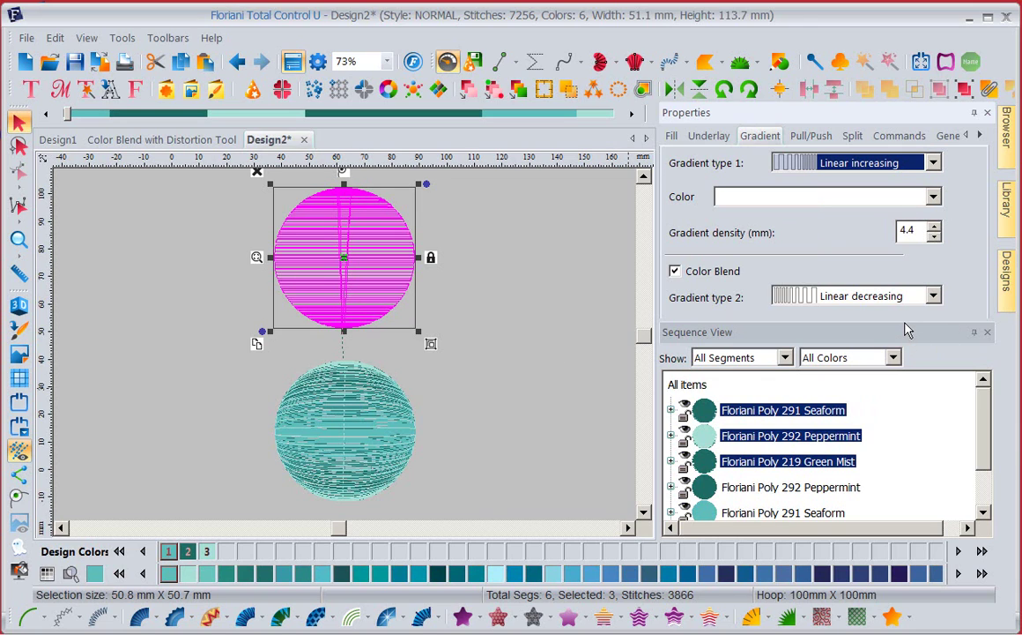
drag(822, 323, 823, 361)
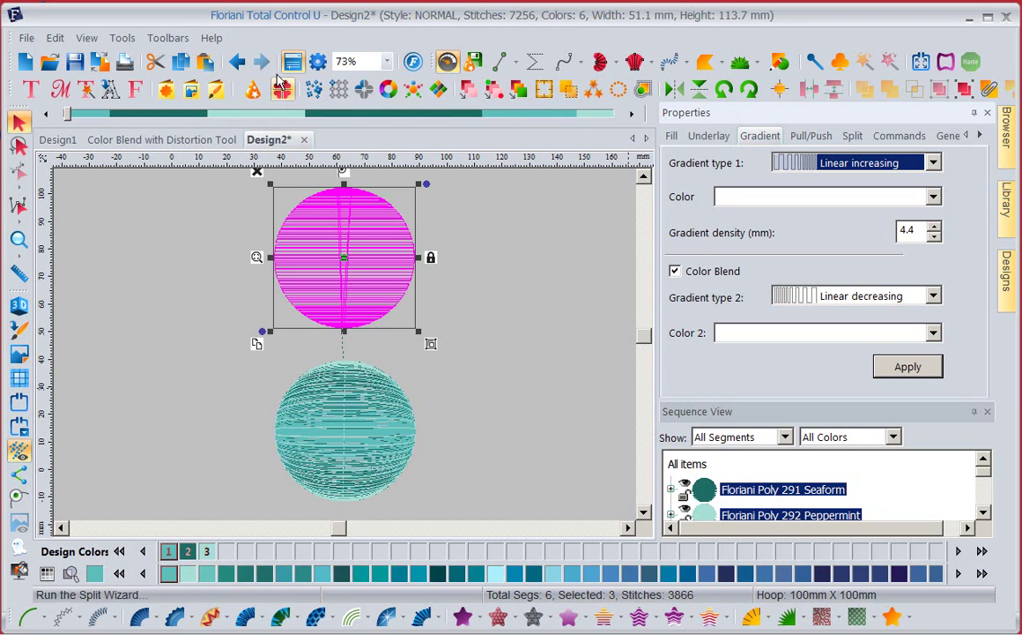
Step: Undo the Color Blend fill, reselect the top sphere and open Color Play for Seaform, Peppermint, Green Mist
click(236, 61)
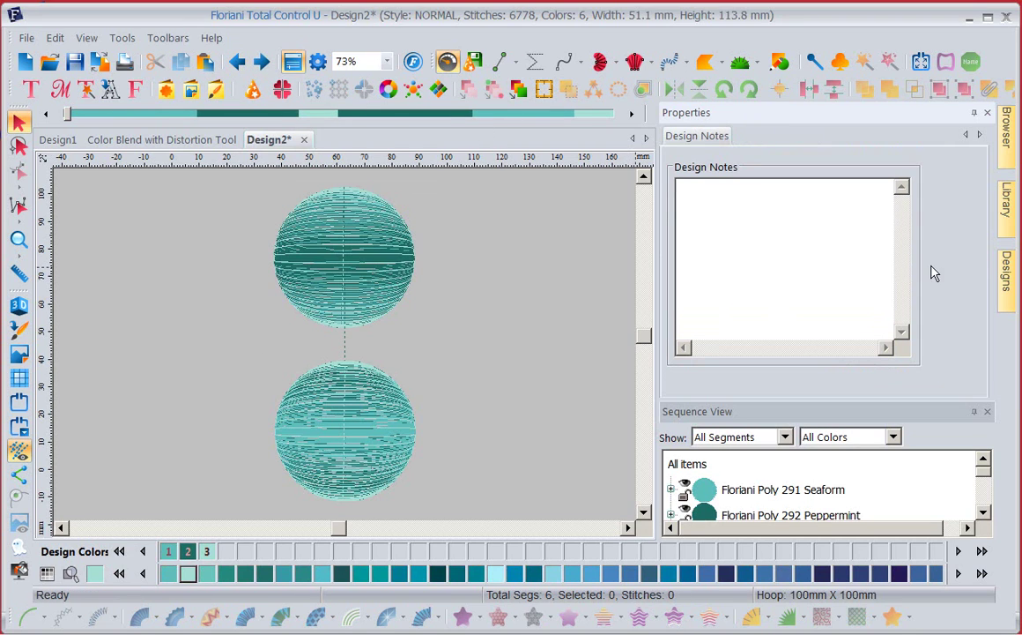
click(351, 262)
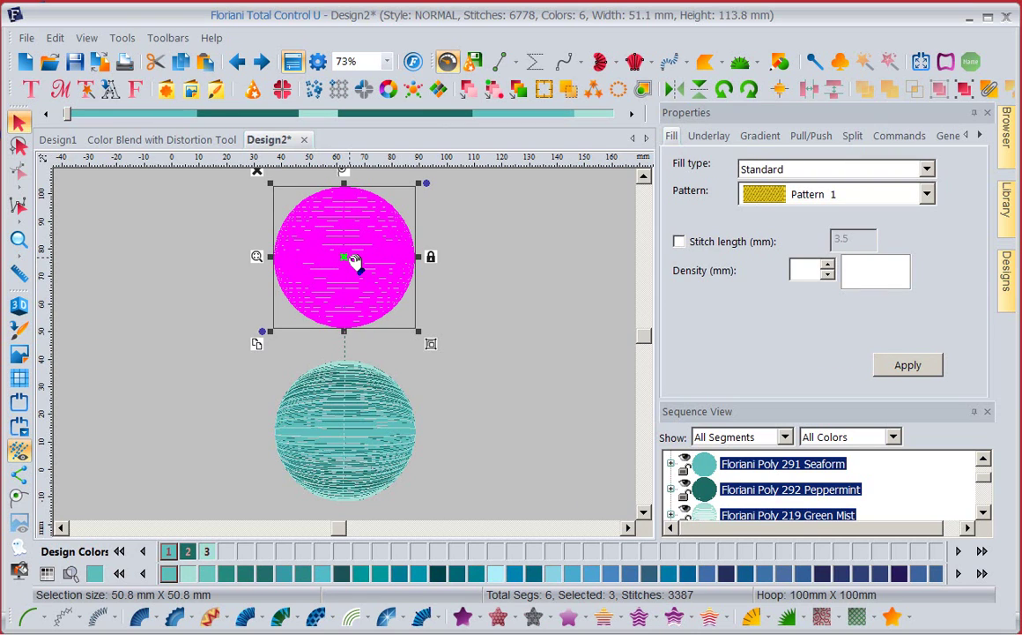
click(534, 256)
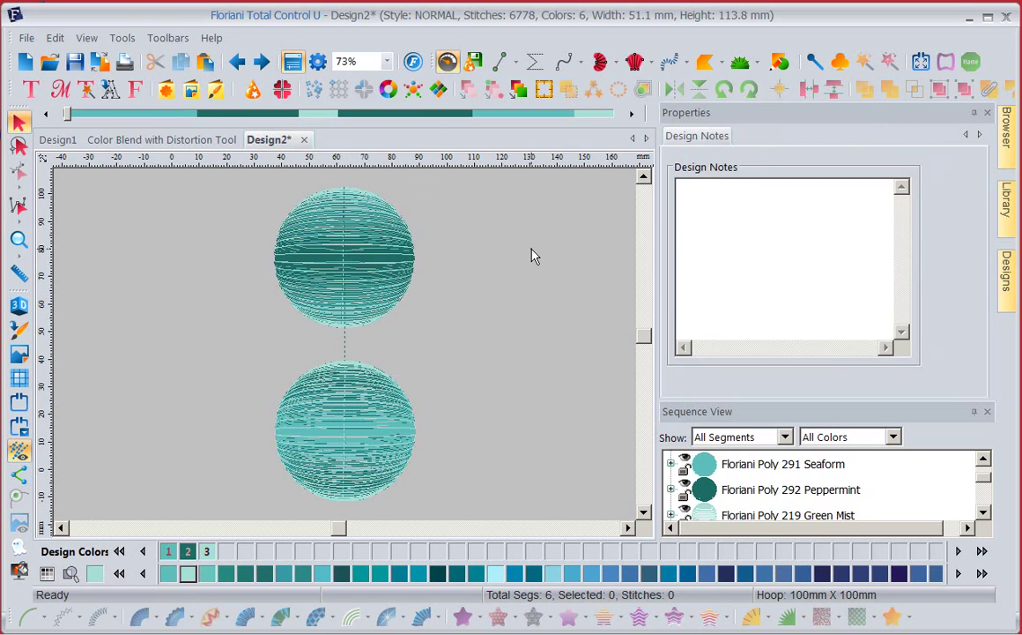
click(389, 281)
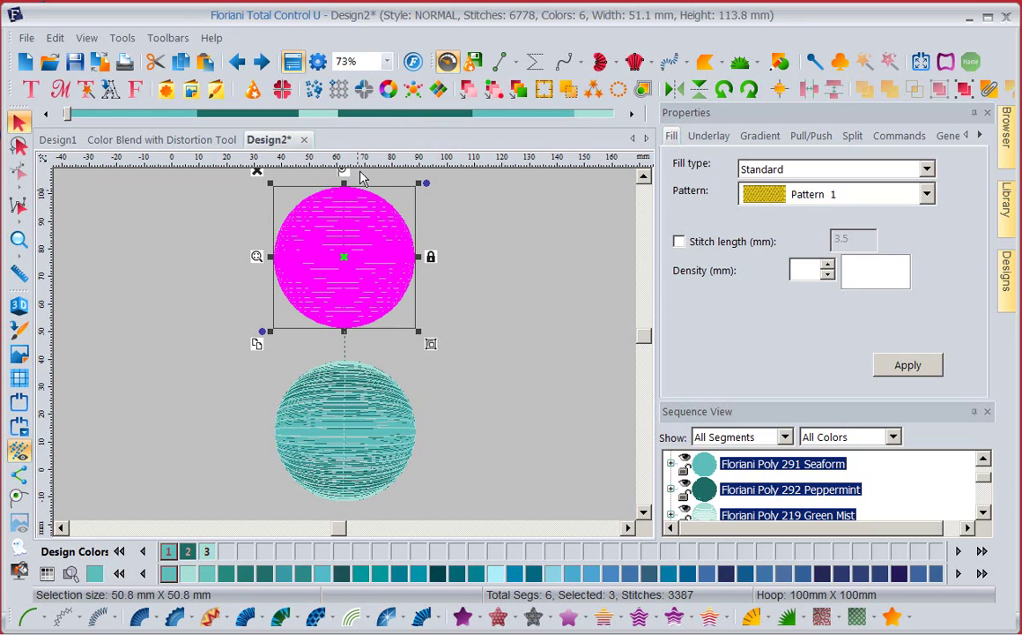
click(387, 91)
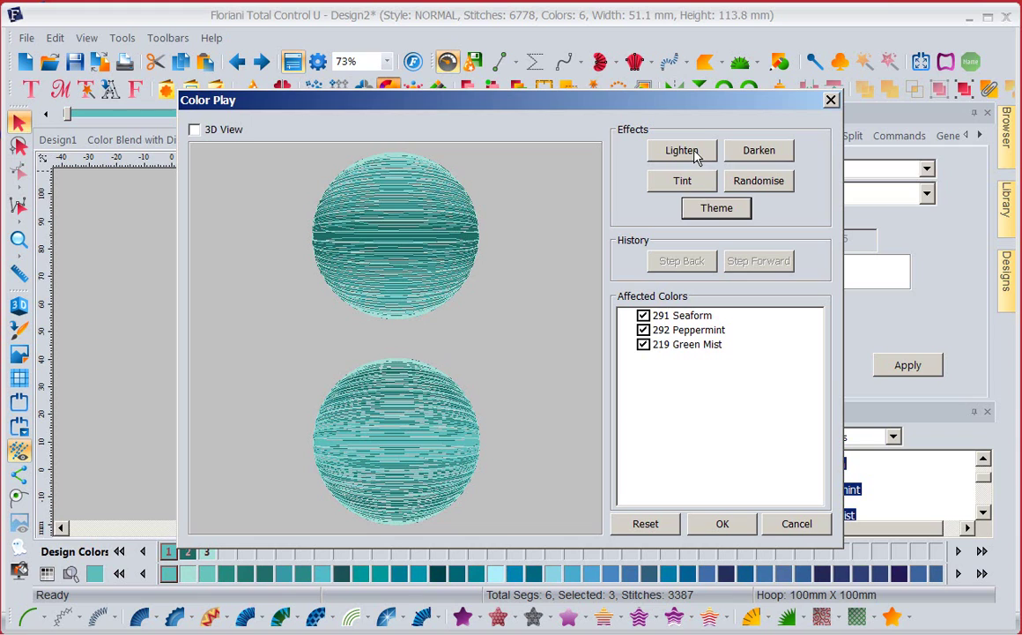
Step: Preview the spheres in 3D and try lighter, then progressively darker thread colours
click(195, 130)
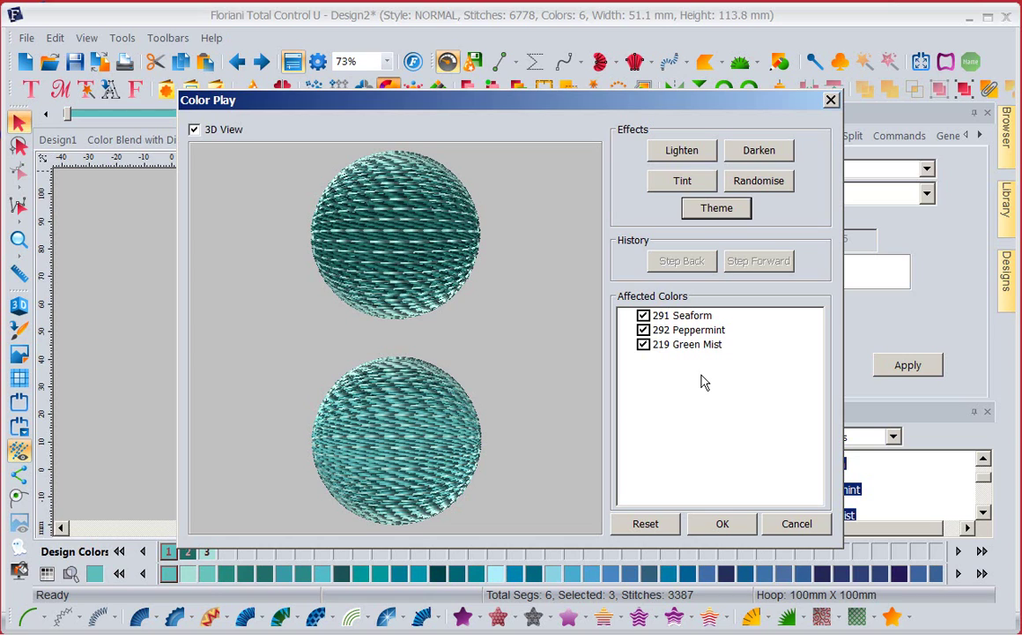
click(669, 153)
click(669, 153)
click(669, 153)
click(669, 154)
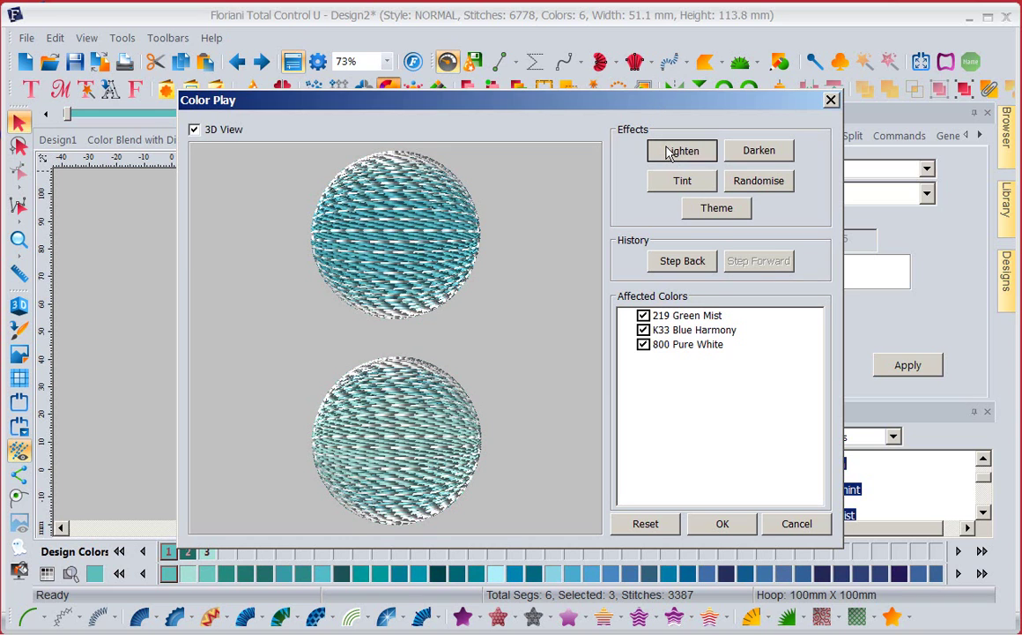
click(757, 154)
click(756, 154)
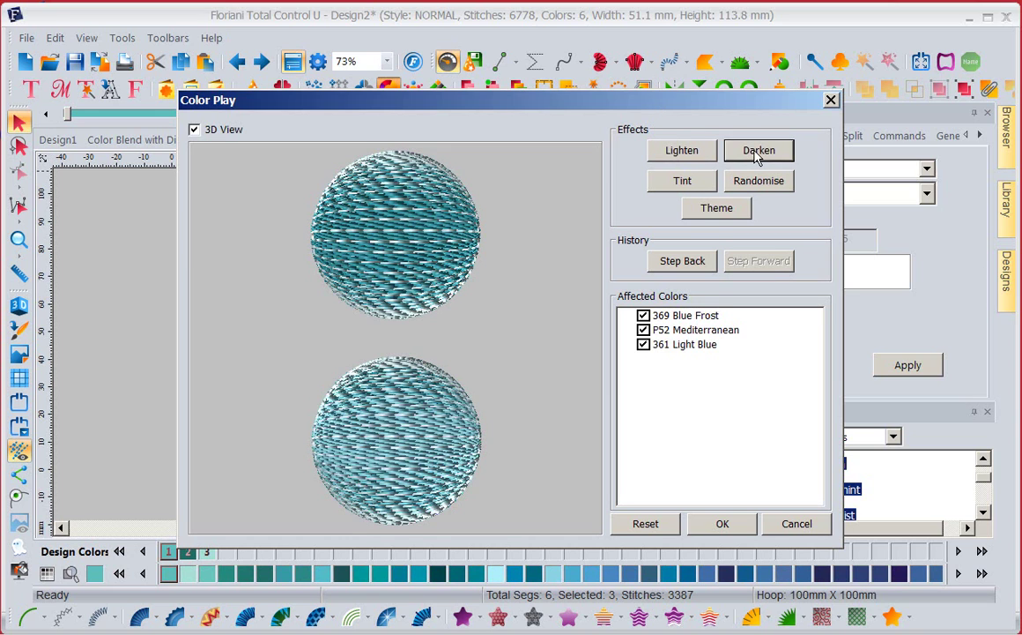
click(757, 154)
click(756, 154)
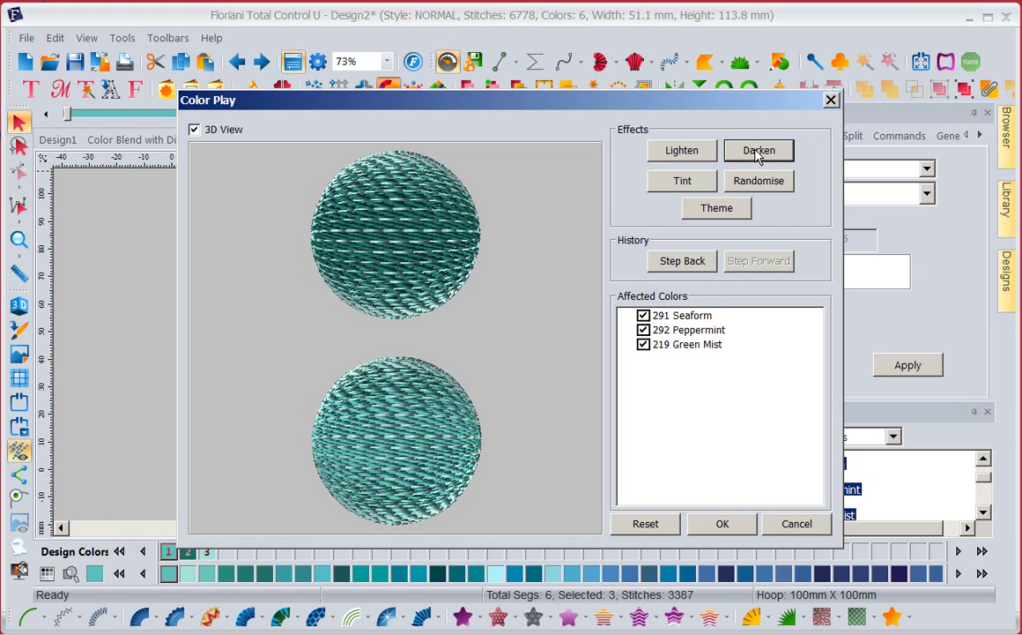
click(758, 155)
click(757, 154)
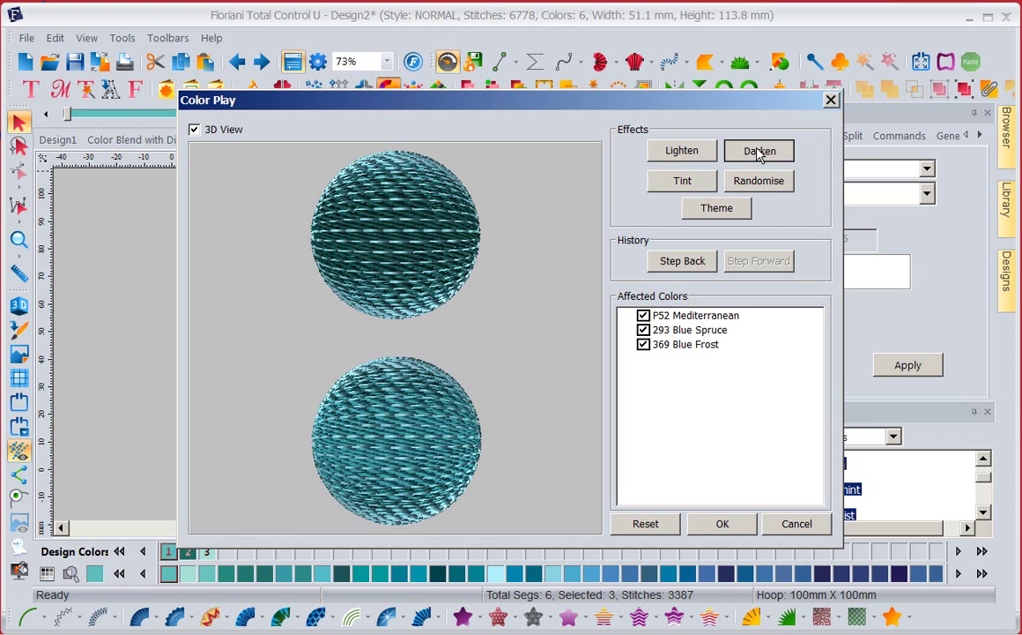
click(759, 154)
click(759, 153)
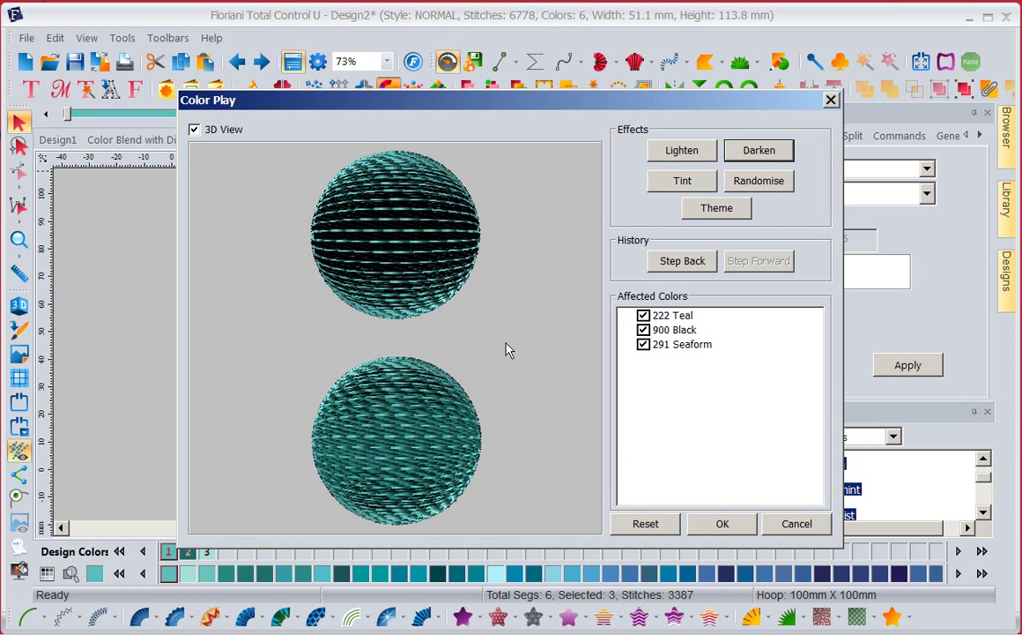
Step: Randomise the thread colours repeatedly, settling on 153 Dusty Rose, 373 California Blue and 565 Harvest
click(763, 182)
click(763, 181)
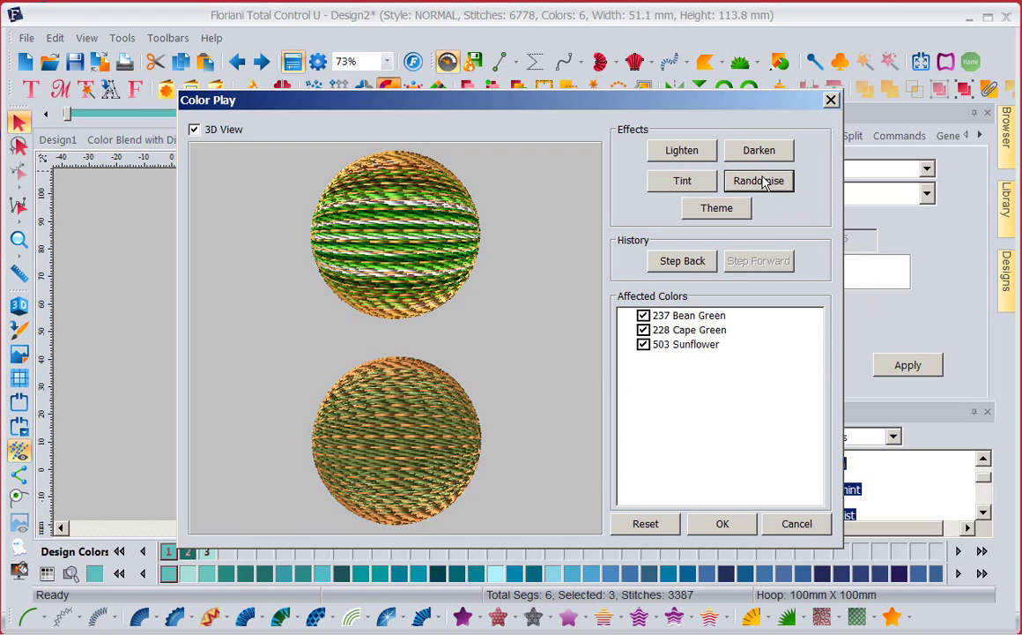
click(764, 182)
click(764, 181)
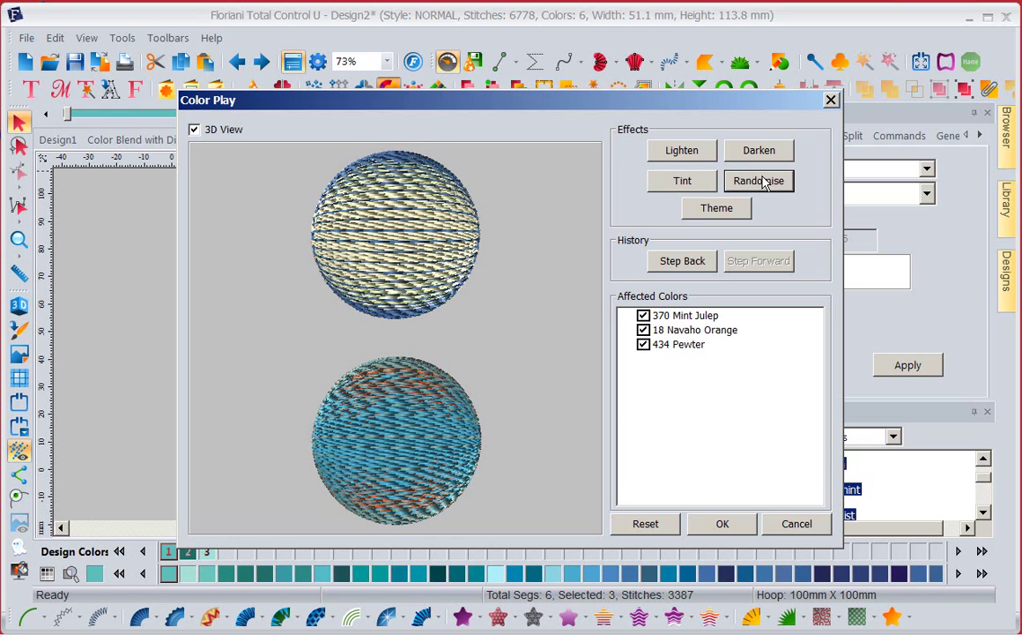
click(764, 182)
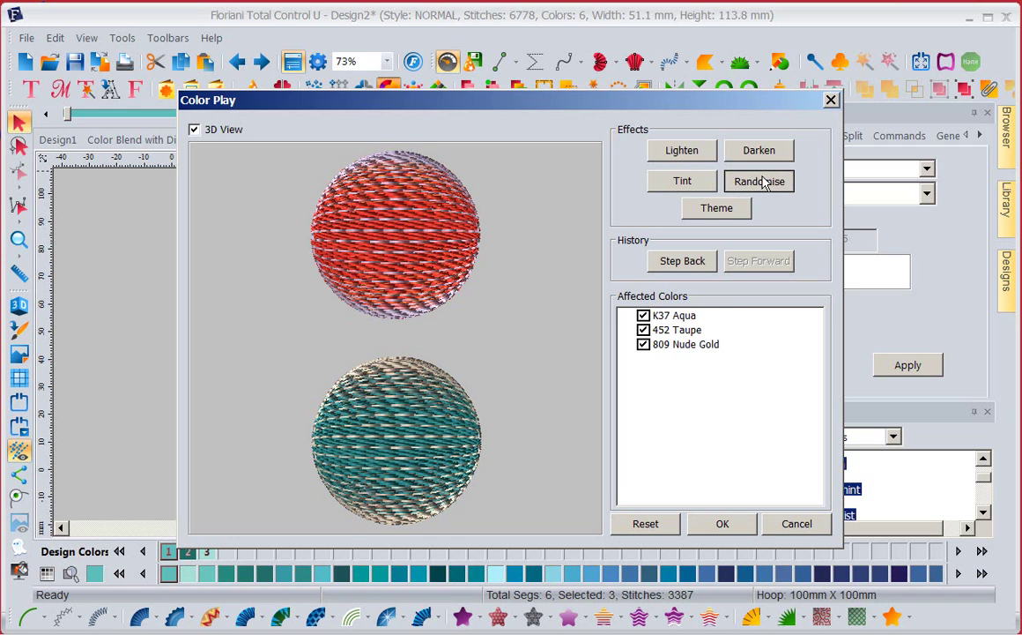
click(763, 181)
click(764, 182)
click(764, 182)
click(763, 181)
click(764, 181)
click(763, 182)
click(763, 182)
click(764, 182)
click(763, 182)
click(764, 181)
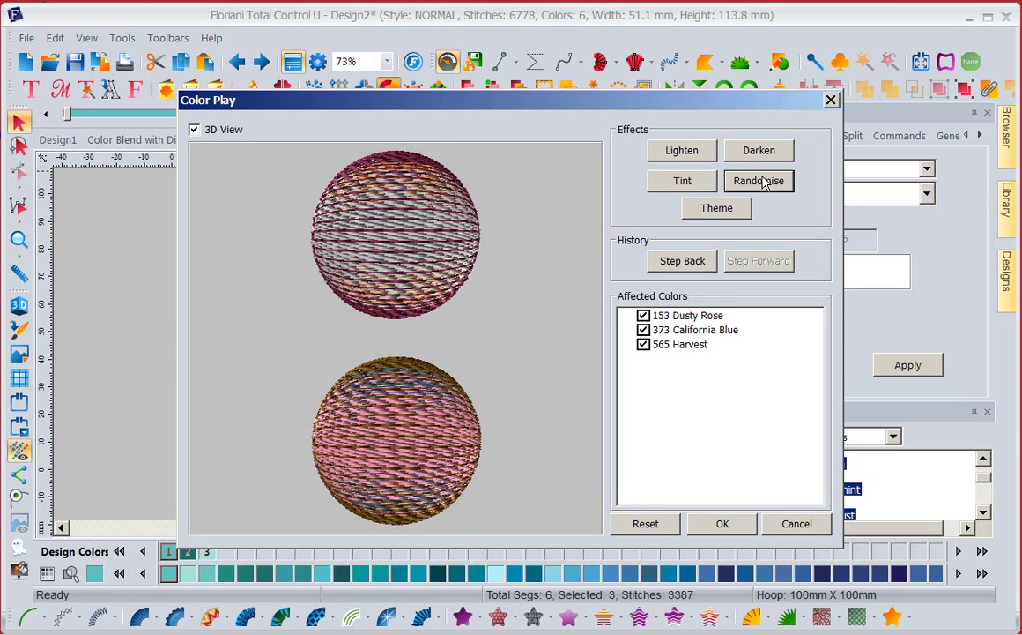
click(667, 267)
click(667, 267)
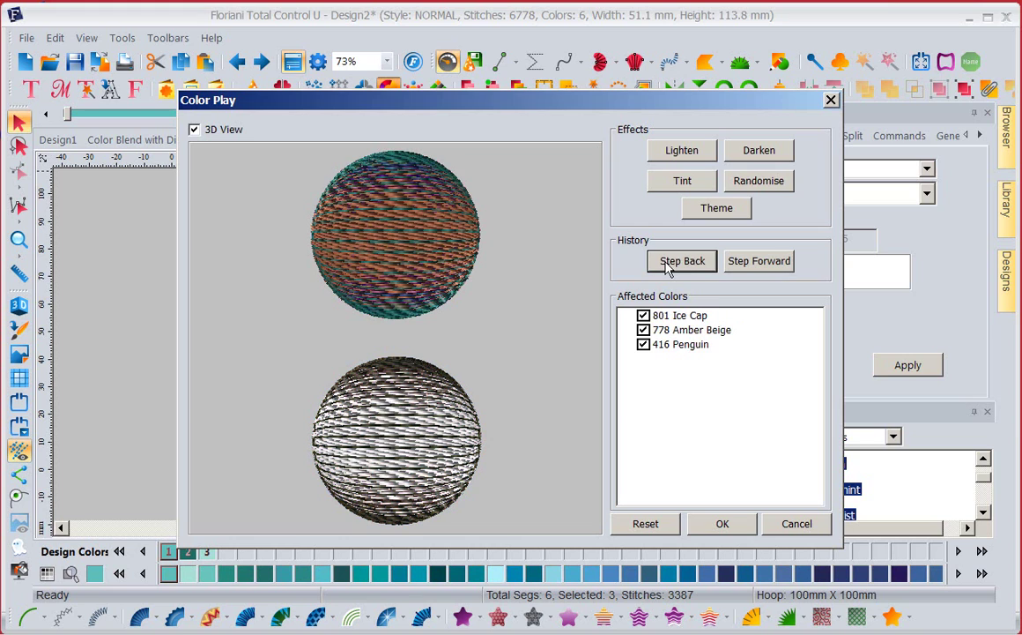
click(779, 261)
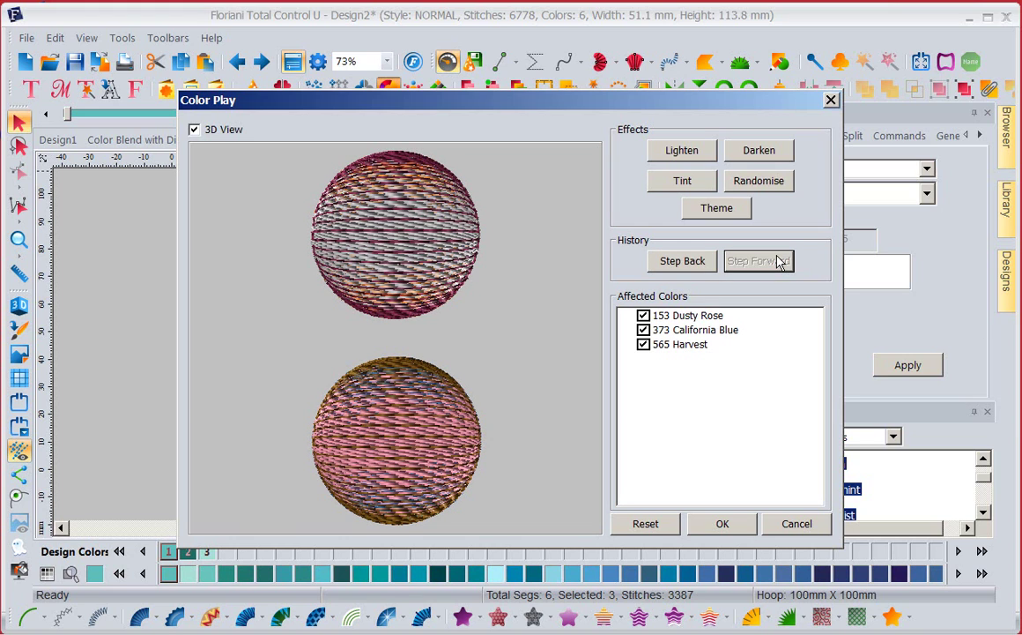
Step: Reset the spheres to their original teal, then apply the Purple 2 colour theme
click(656, 527)
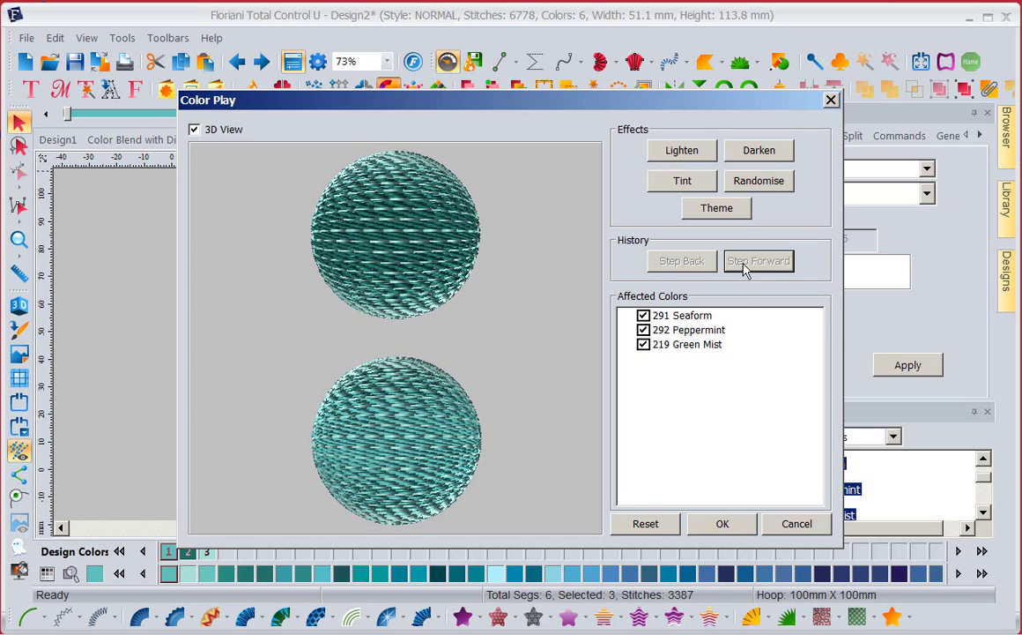
click(716, 209)
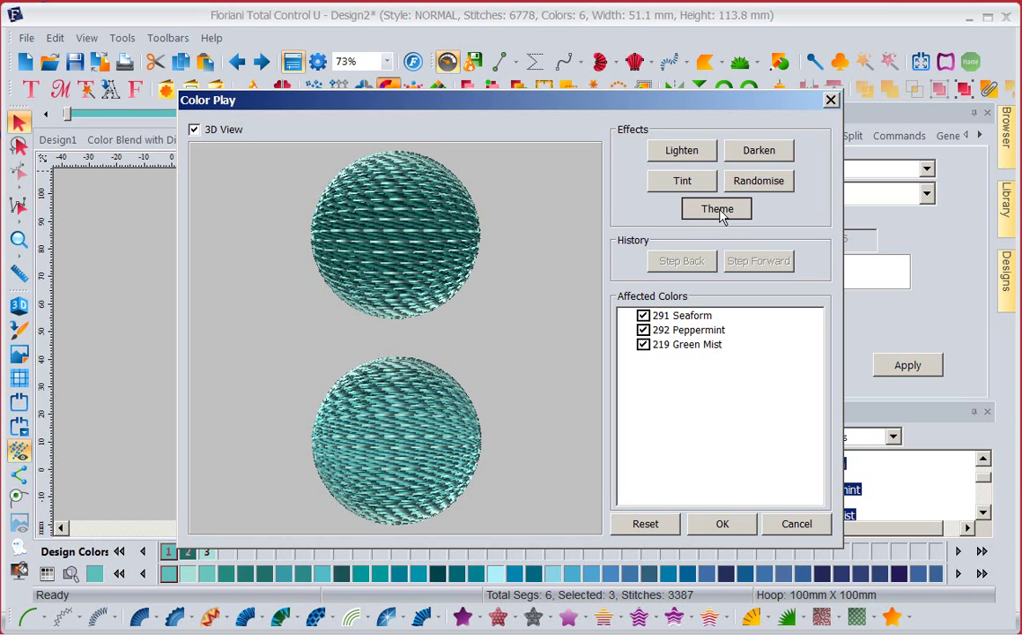
click(721, 216)
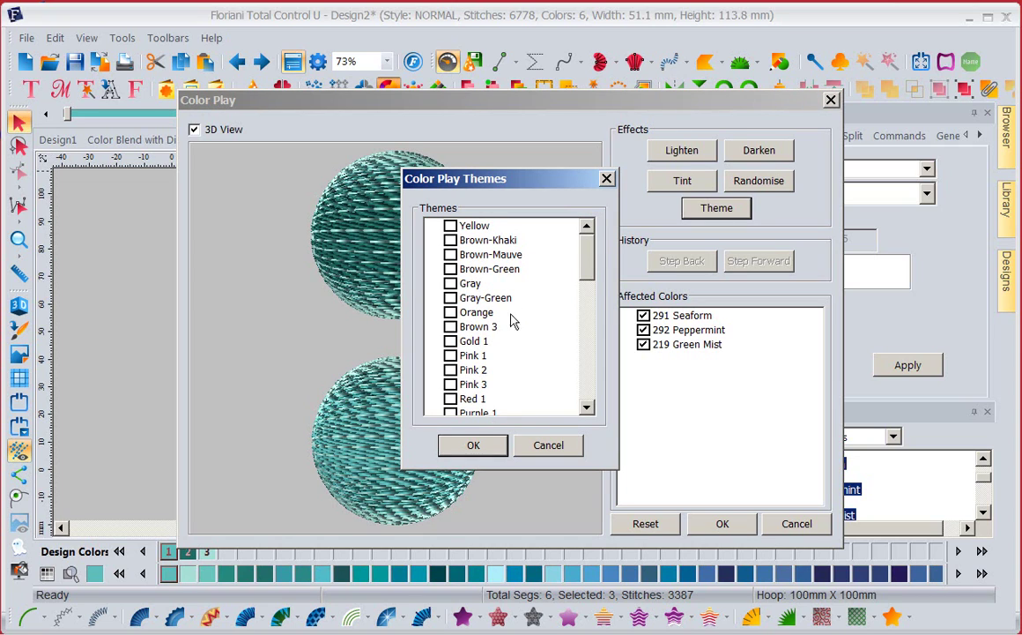
drag(588, 265, 589, 295)
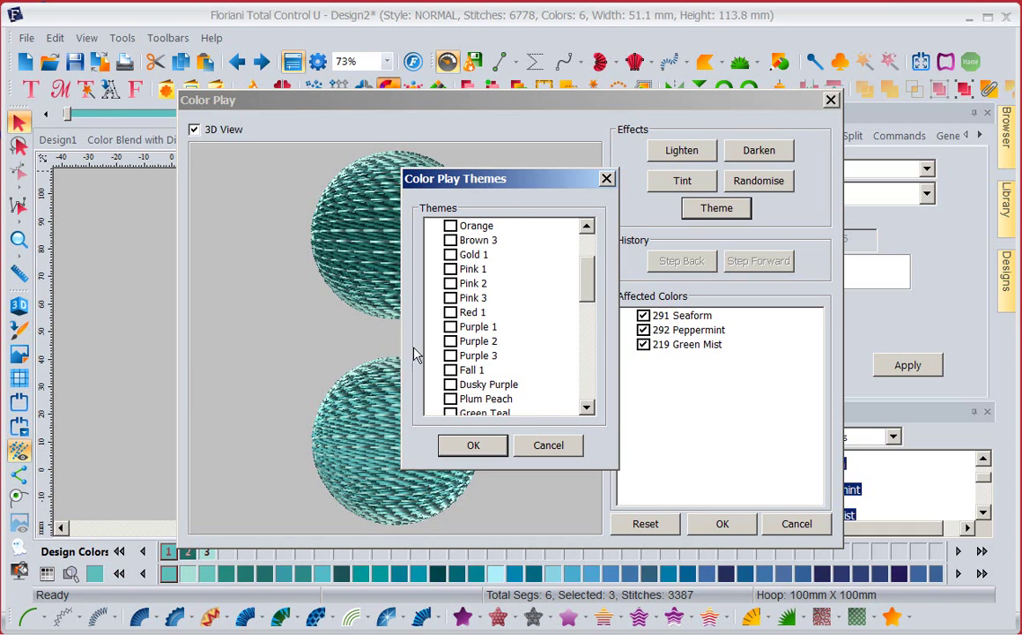
click(450, 341)
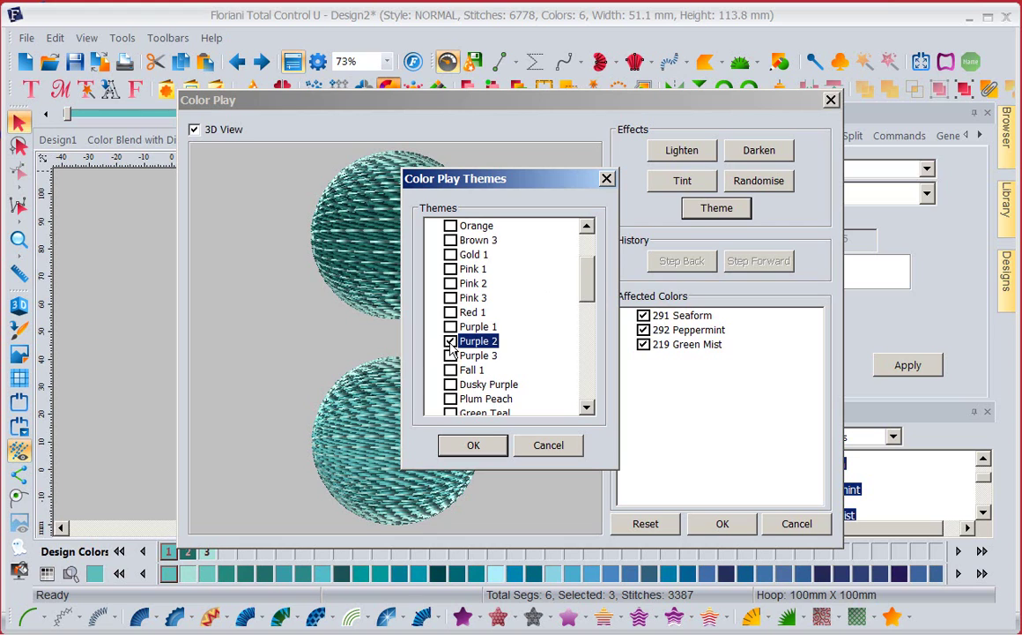
click(474, 445)
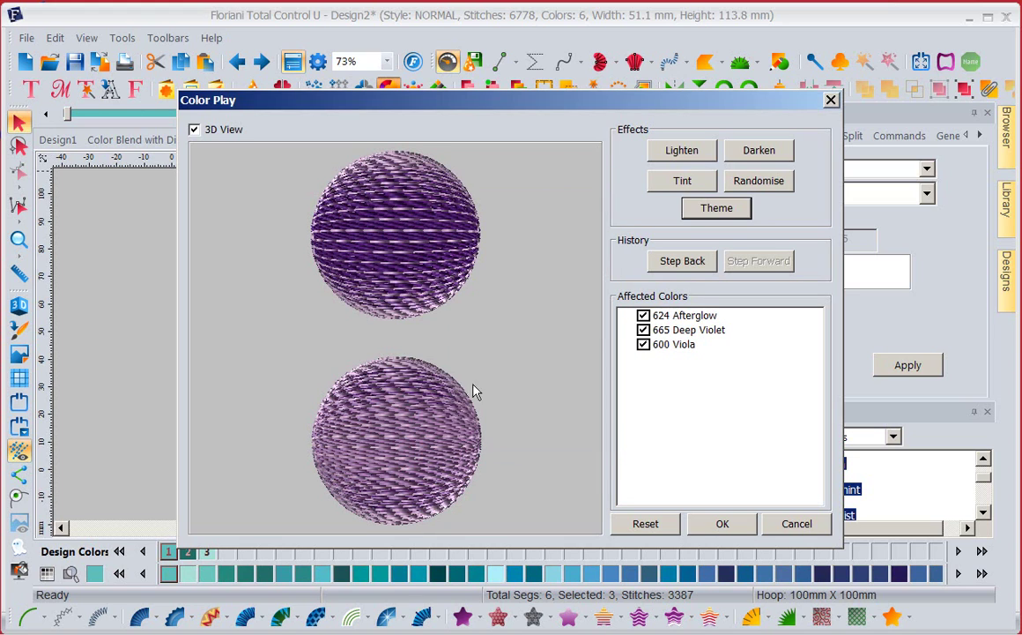
Step: Lighten and darken the purple threads, ending in 1608 Rose Dust, 689 Concord Grape and 600 Viola
click(686, 155)
click(688, 155)
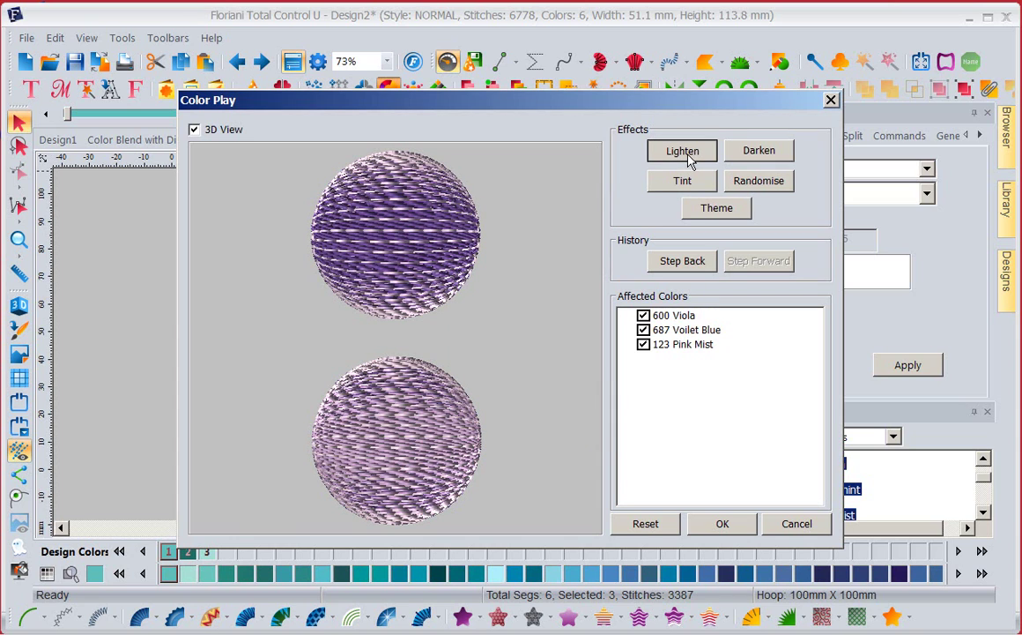
click(688, 155)
click(757, 154)
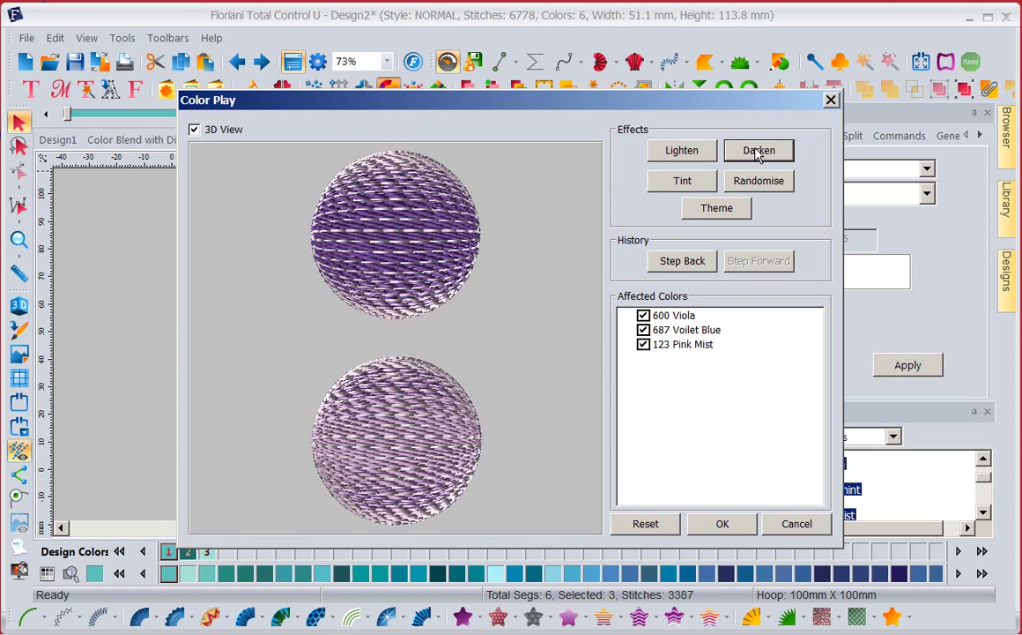
click(757, 154)
click(756, 153)
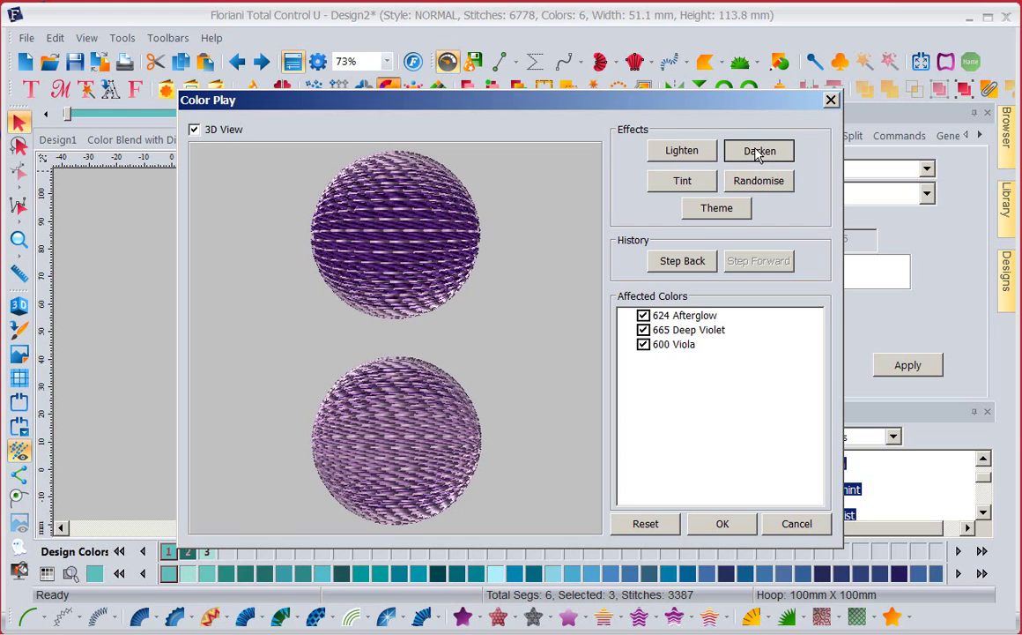
click(756, 153)
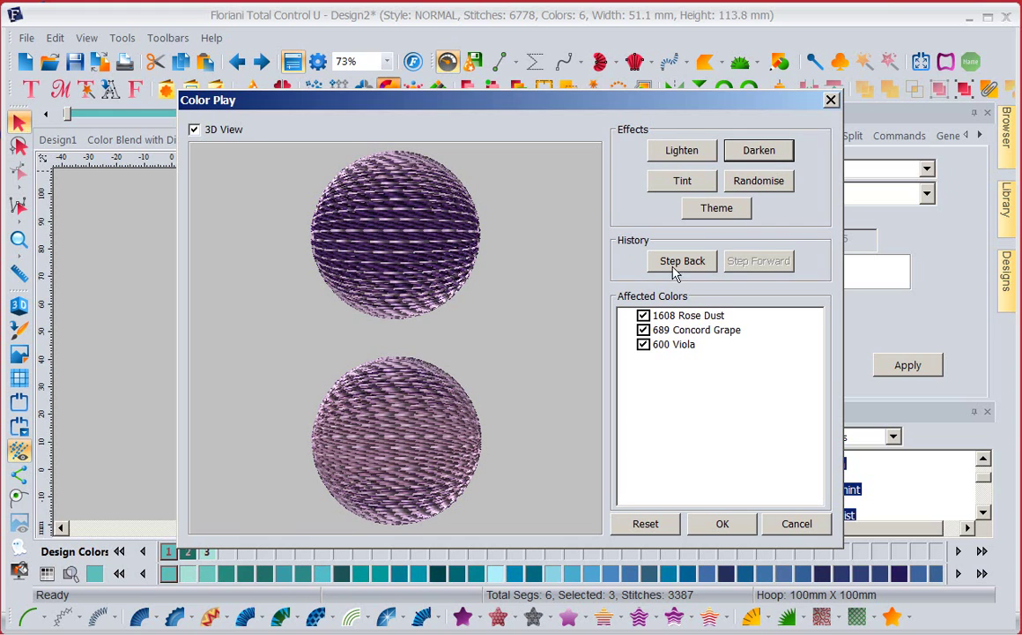
Step: Apply the Pastel colour theme to both spheres
click(727, 218)
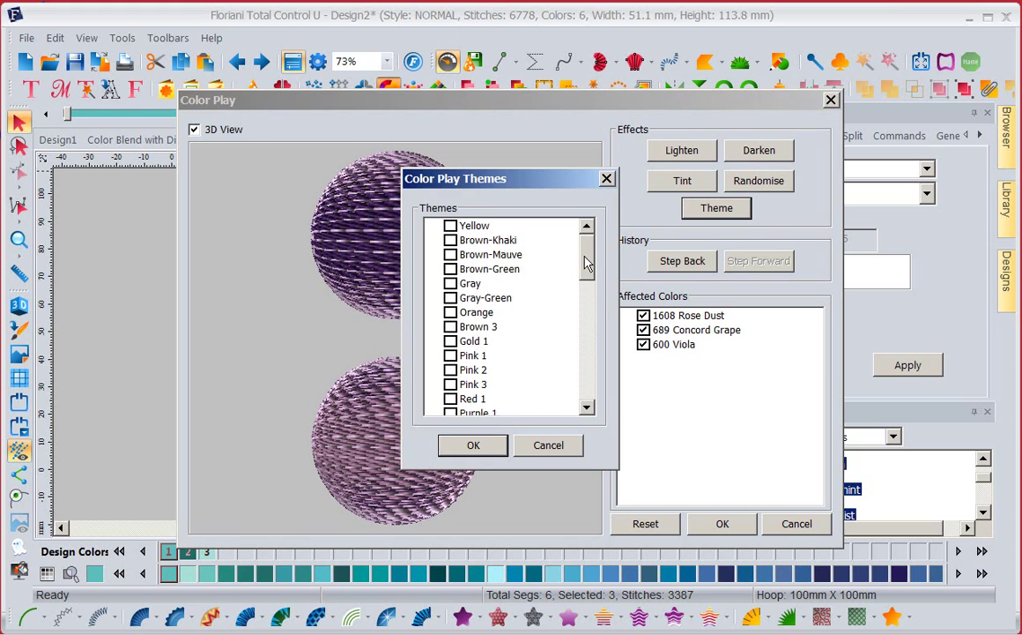
drag(587, 258, 588, 329)
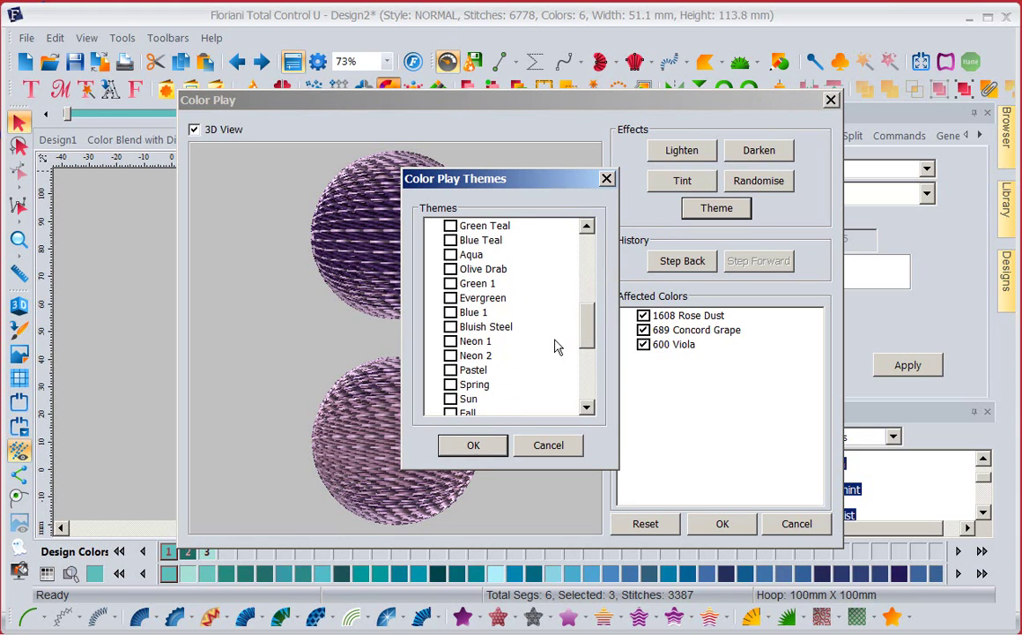
click(453, 370)
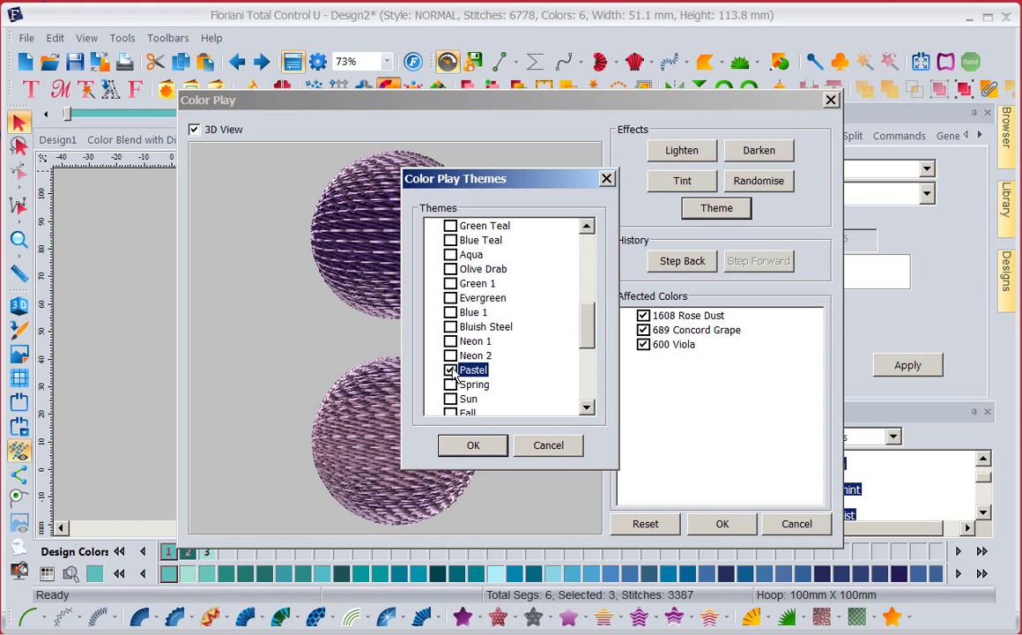
click(470, 445)
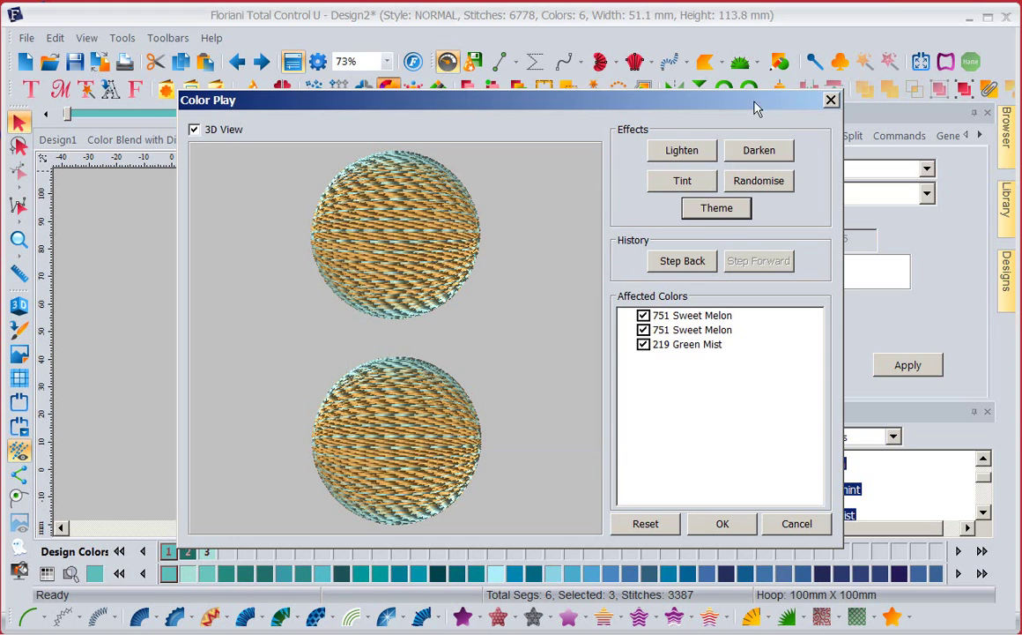
Step: Darken the pastel colours three steps, then lighten three, ending in 751 Sweet Melon and 219 Green Mist
click(755, 151)
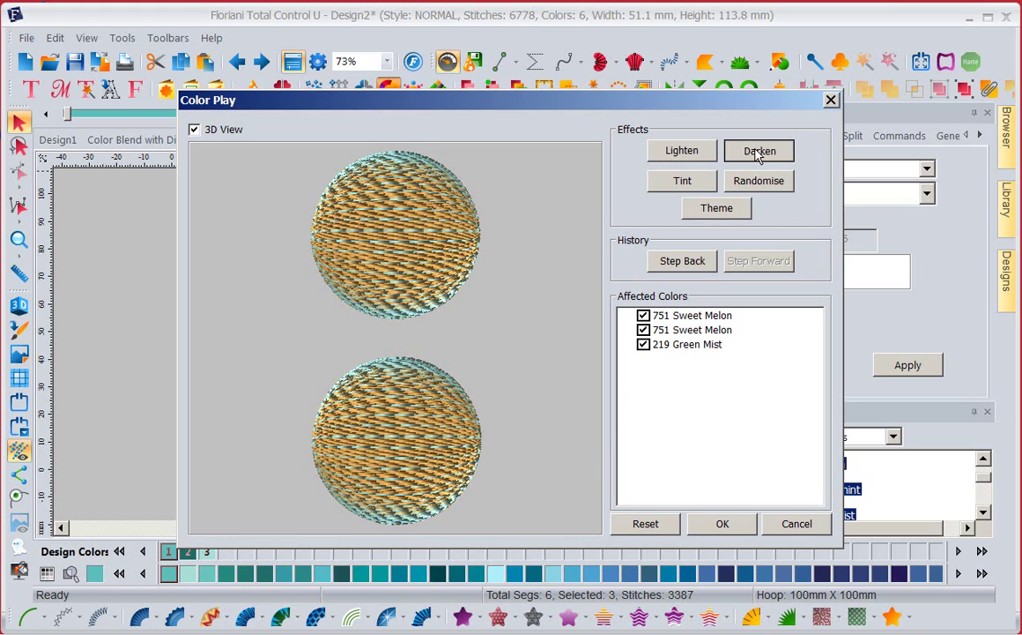
click(755, 153)
click(755, 154)
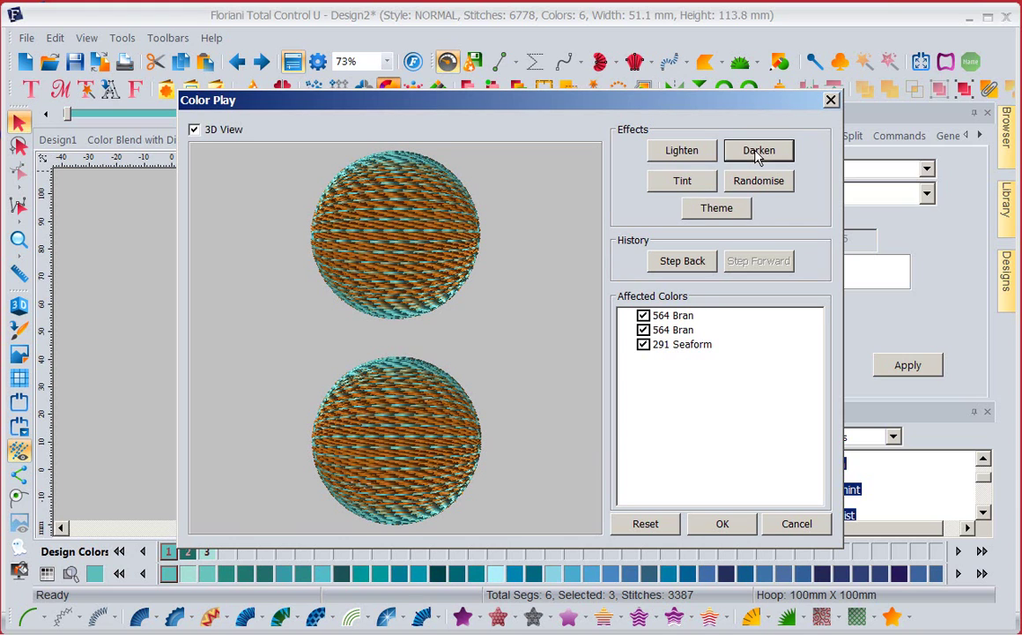
click(668, 152)
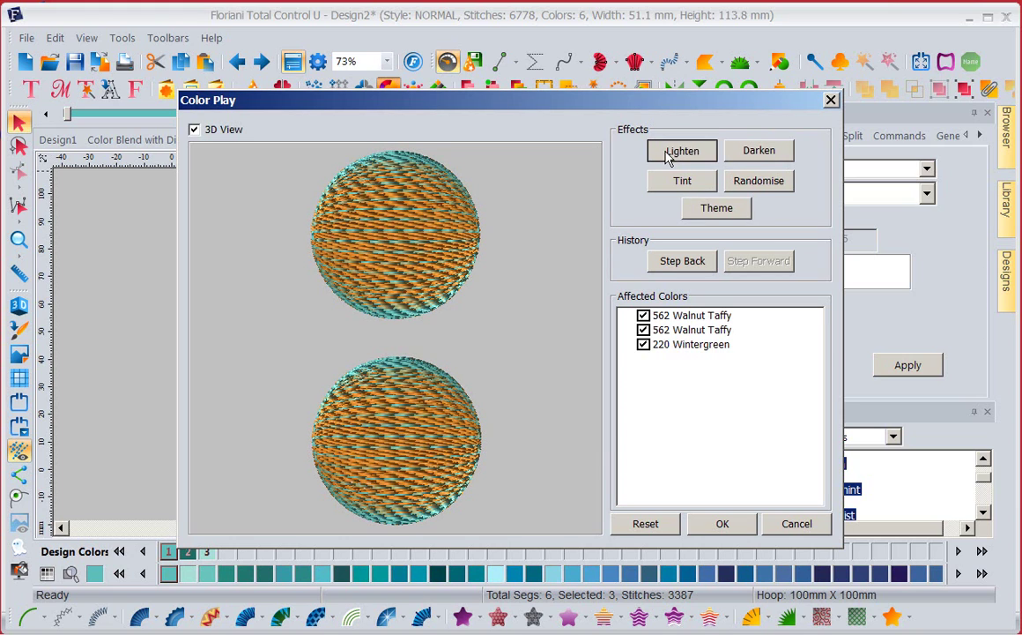
click(668, 156)
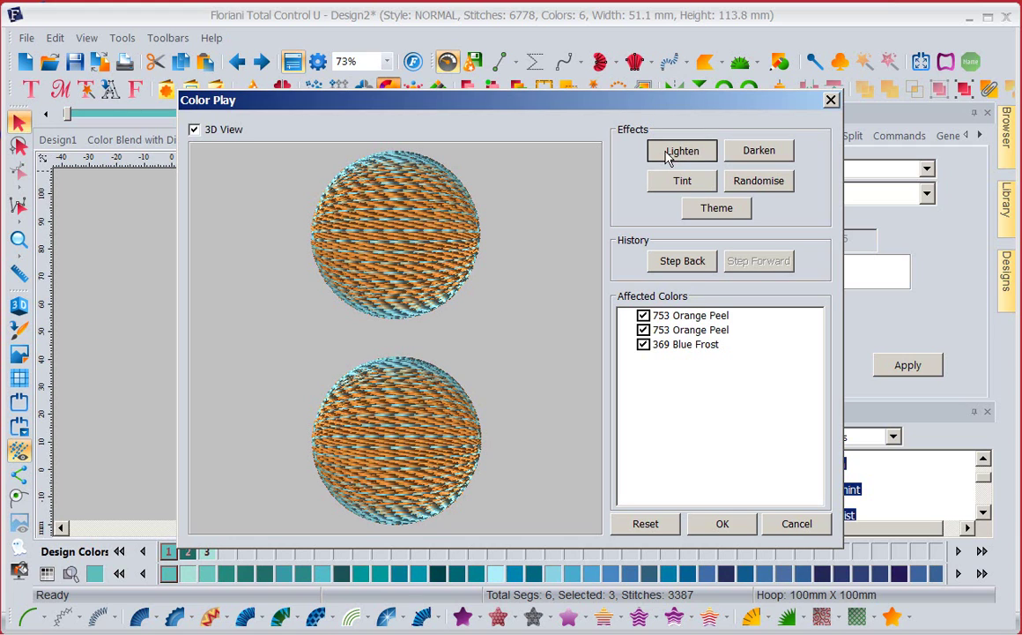
click(667, 156)
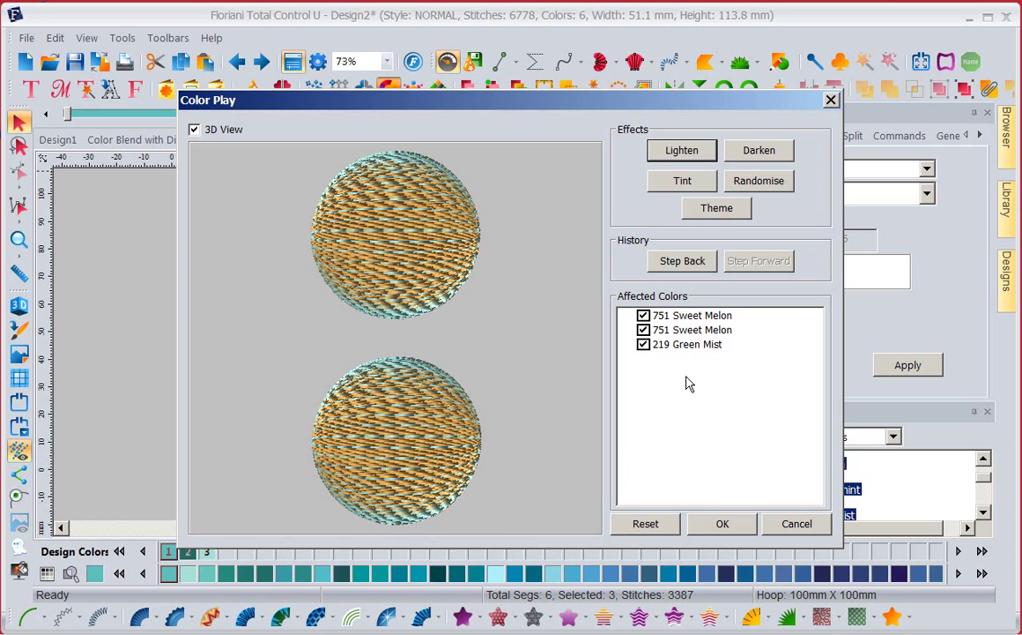
Step: Reset to the original teal colours, close Color Play, and display both spheres with 3D stitch shading
click(657, 525)
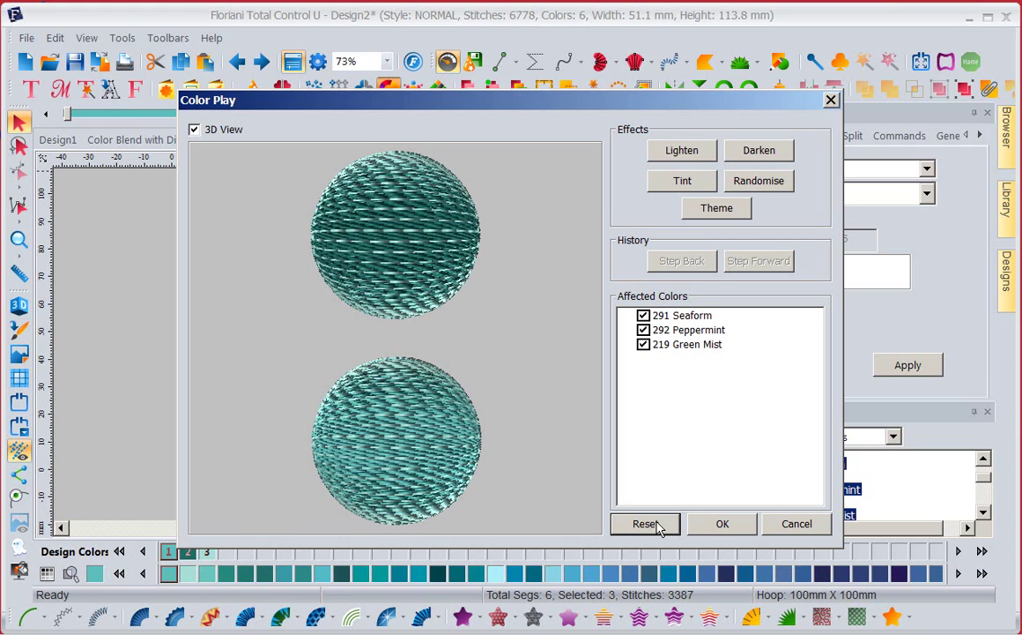
click(722, 524)
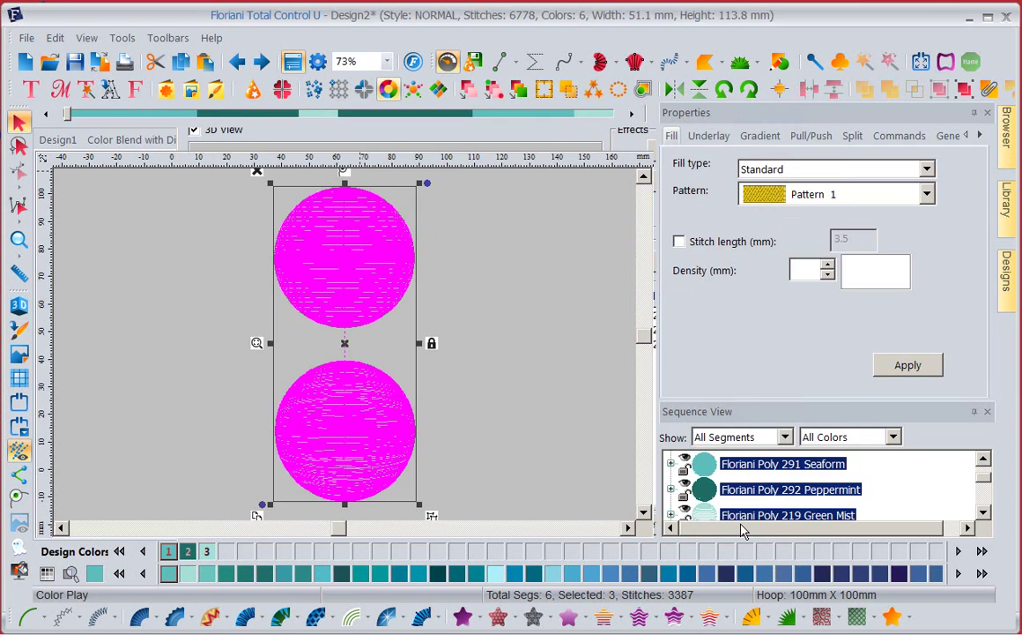
click(514, 312)
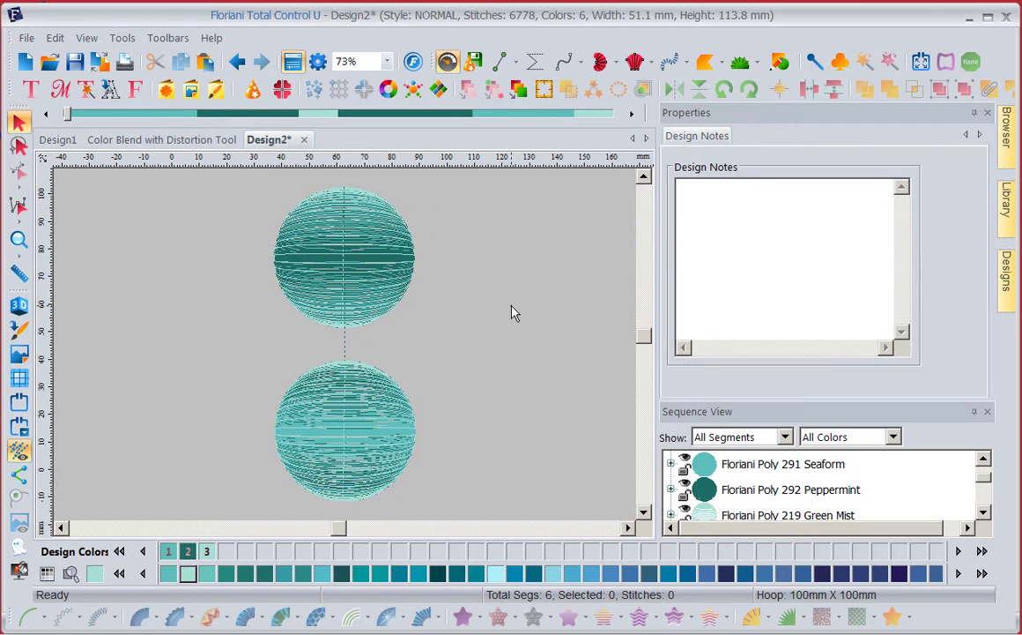
click(19, 305)
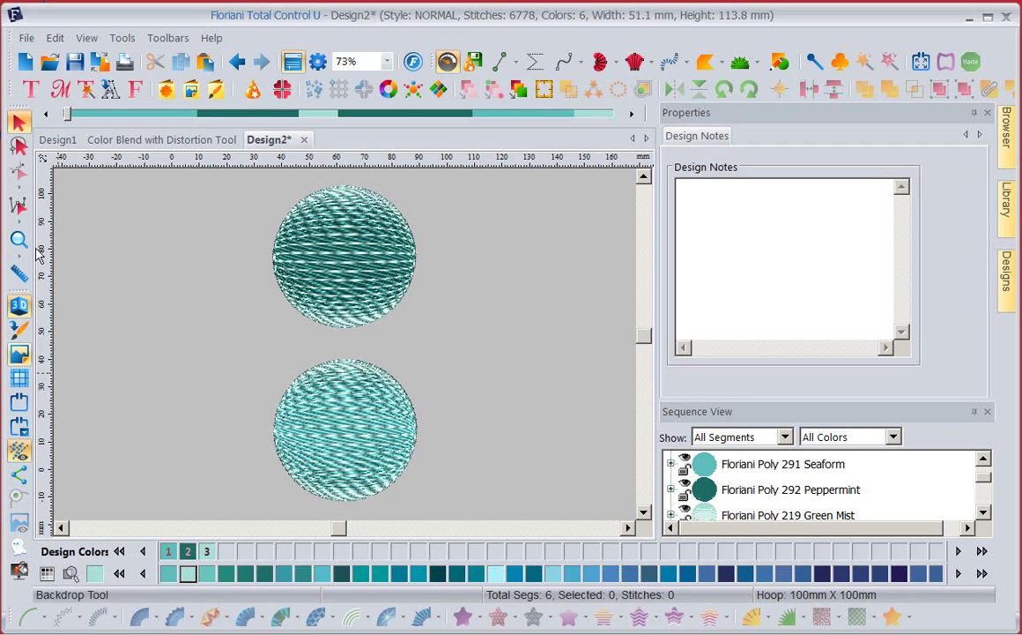
click(19, 145)
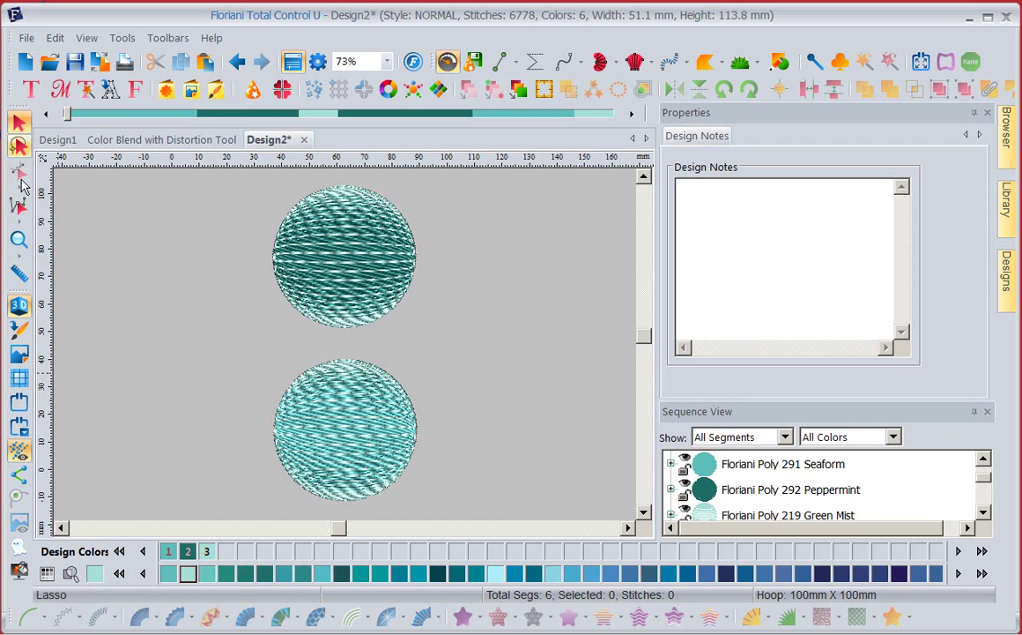
click(22, 433)
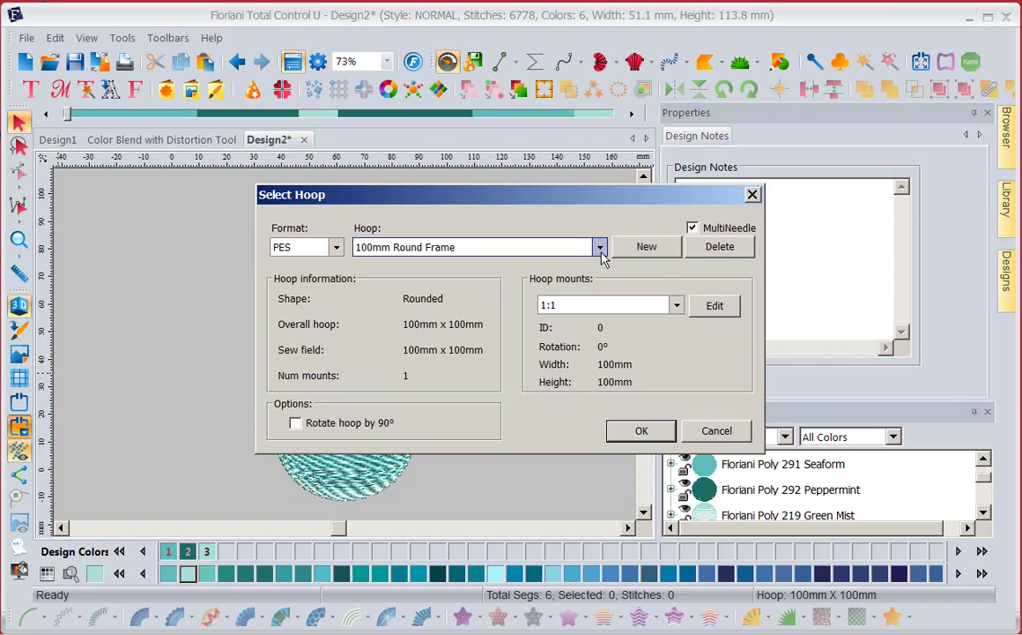
click(337, 247)
click(337, 248)
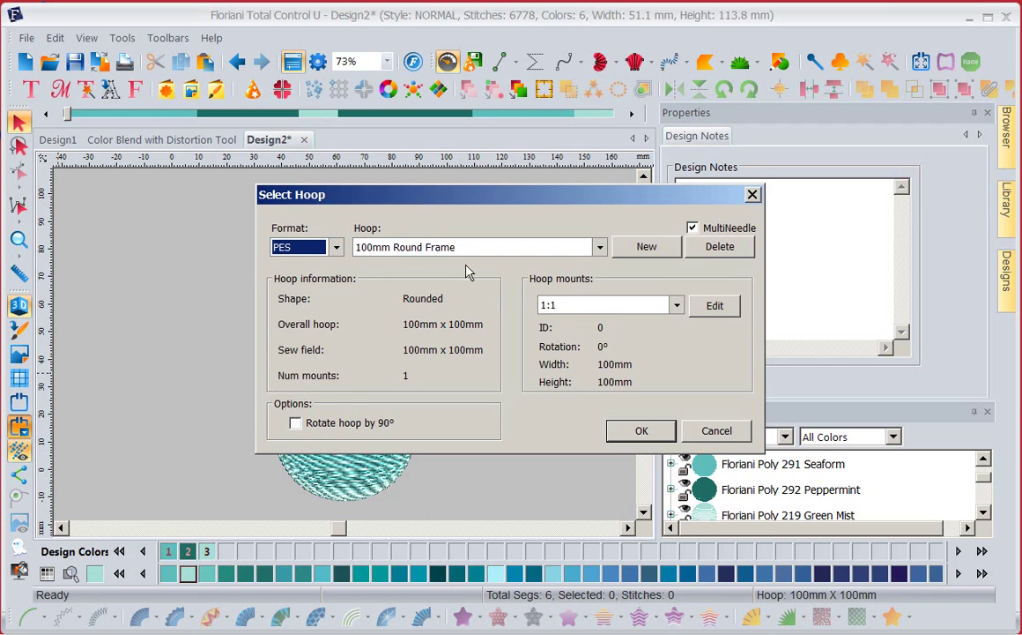
click(694, 230)
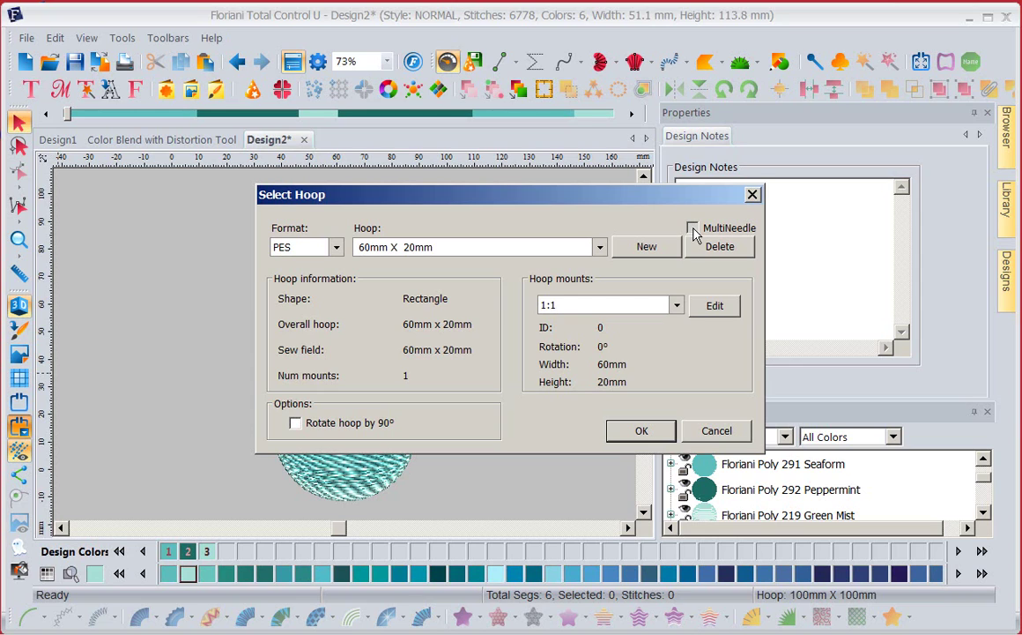
click(693, 228)
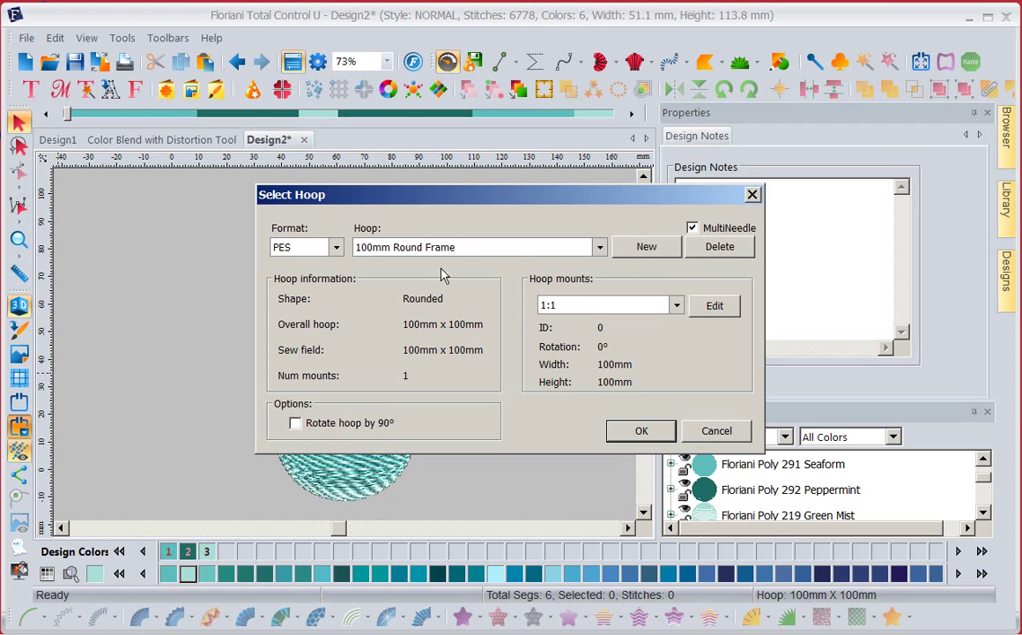
click(598, 248)
click(600, 250)
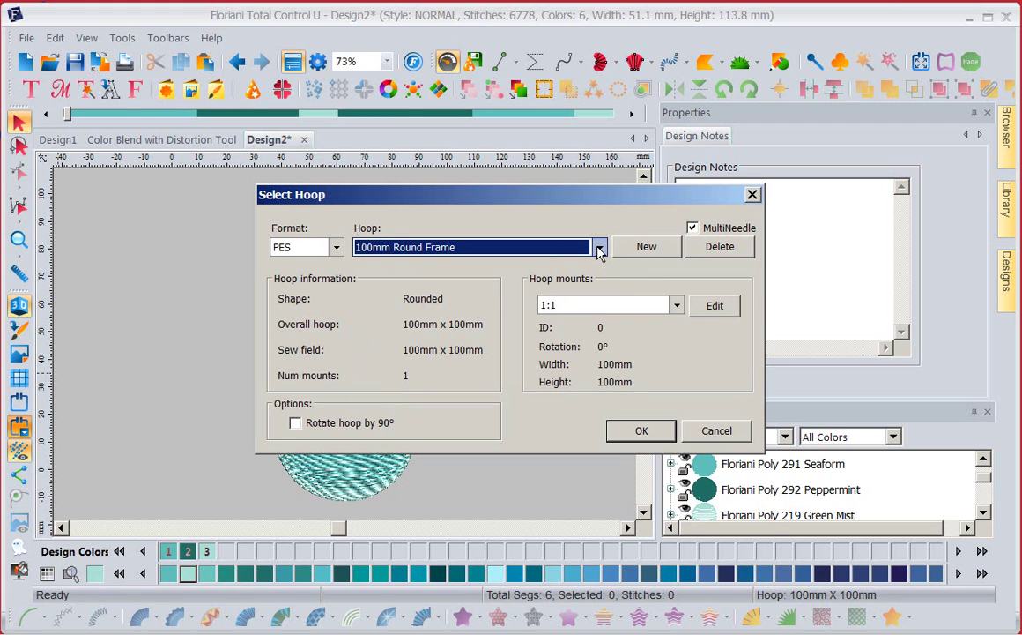
click(598, 249)
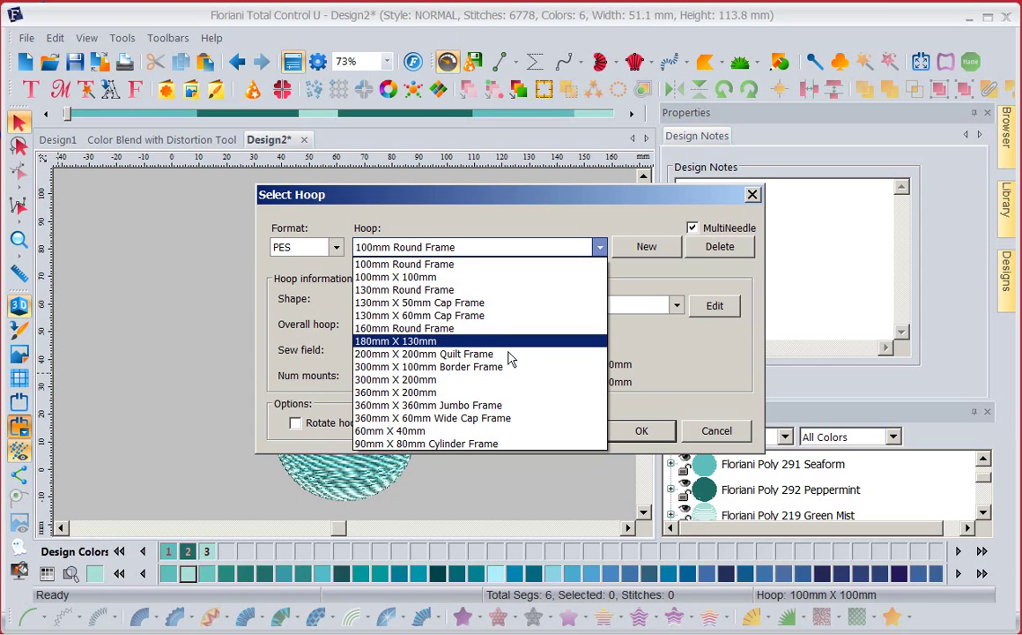
click(502, 405)
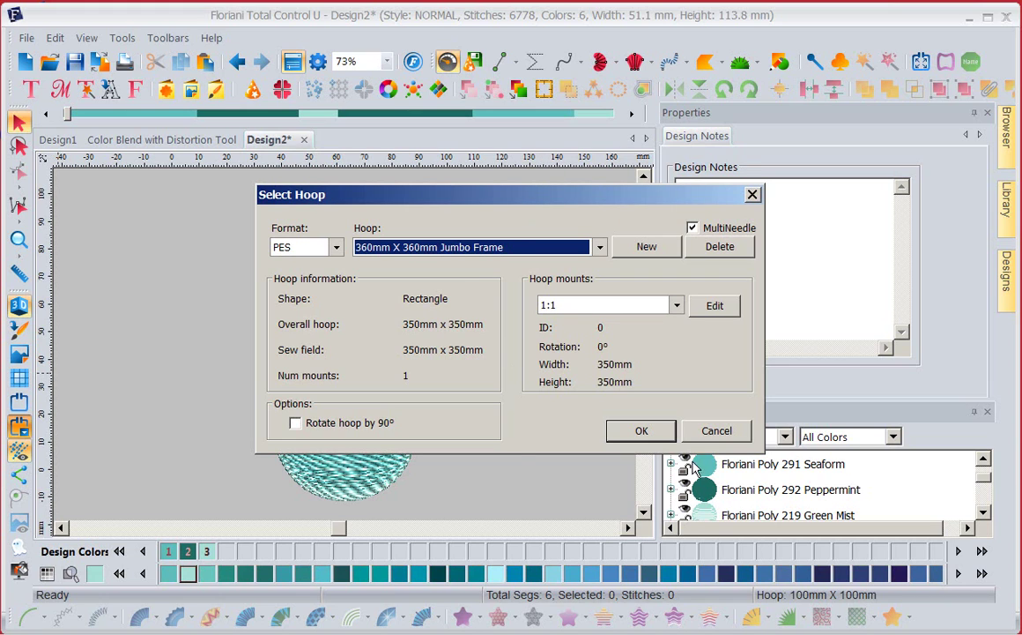
Step: Cancel the pending hoop change and switch the ruler measurements to inches
click(718, 430)
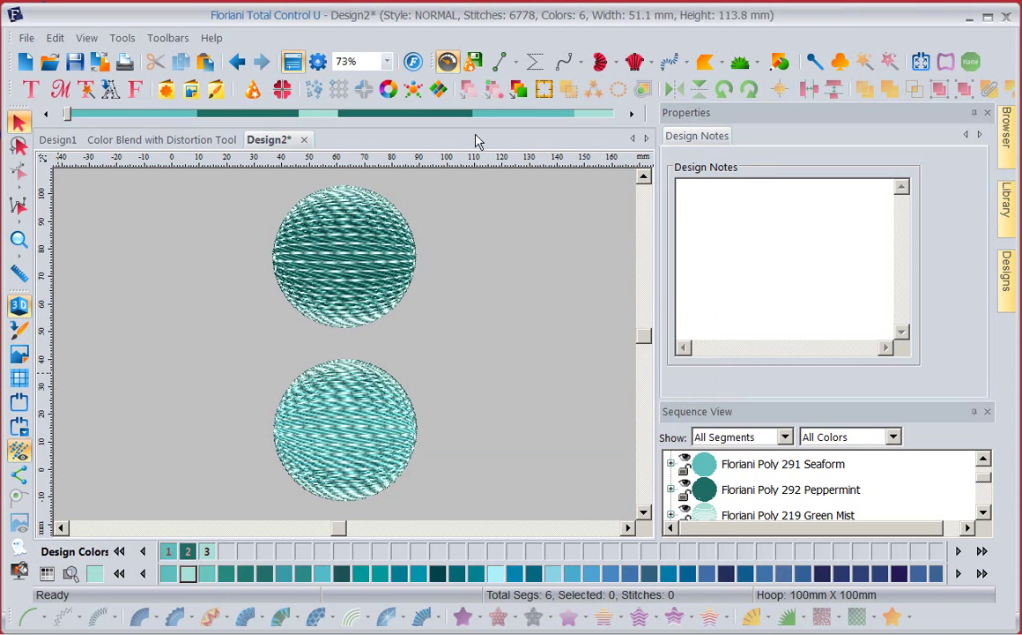
right_click(484, 161)
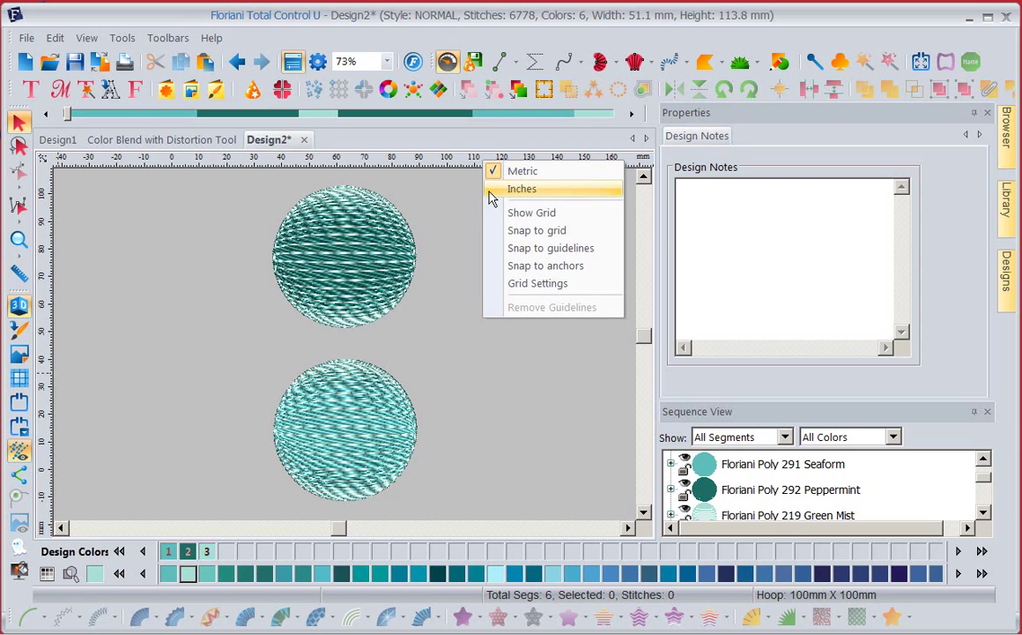
click(489, 191)
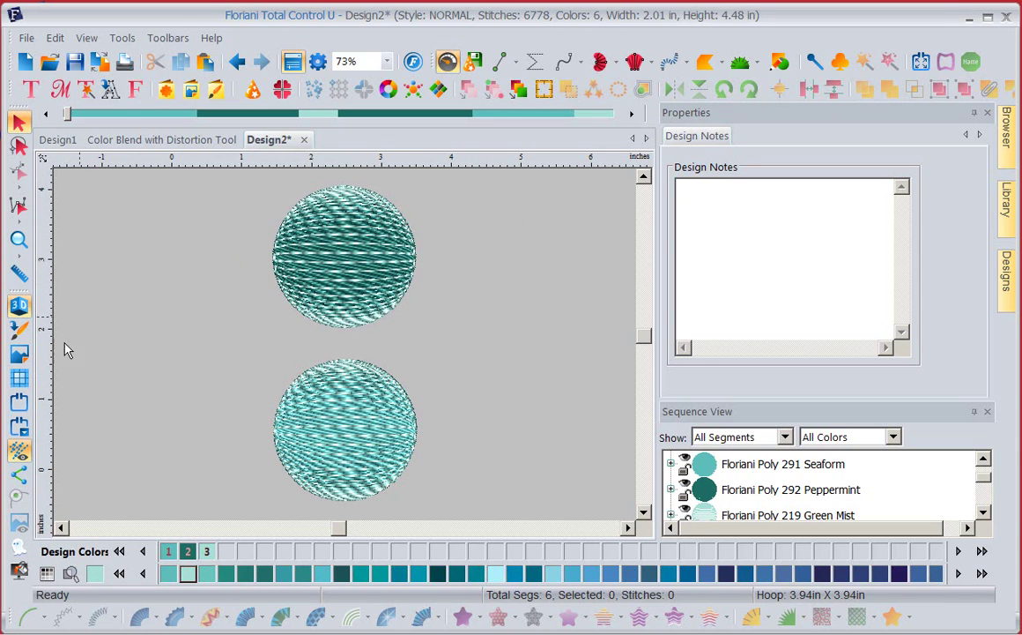
Step: Set the hoop to the 360mm X 360mm Jumbo Frame
click(20, 428)
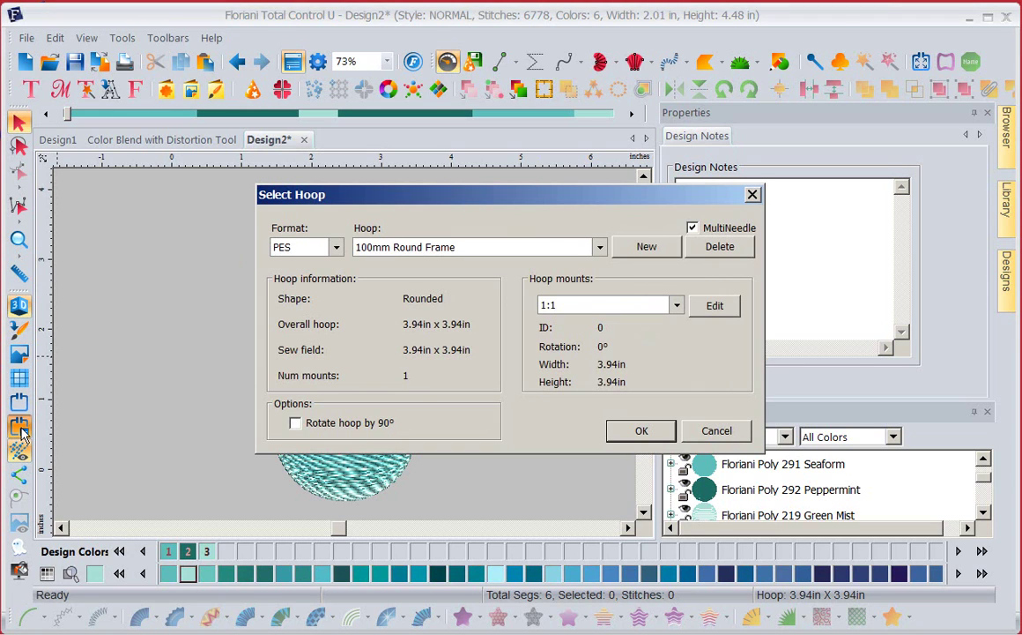
click(599, 249)
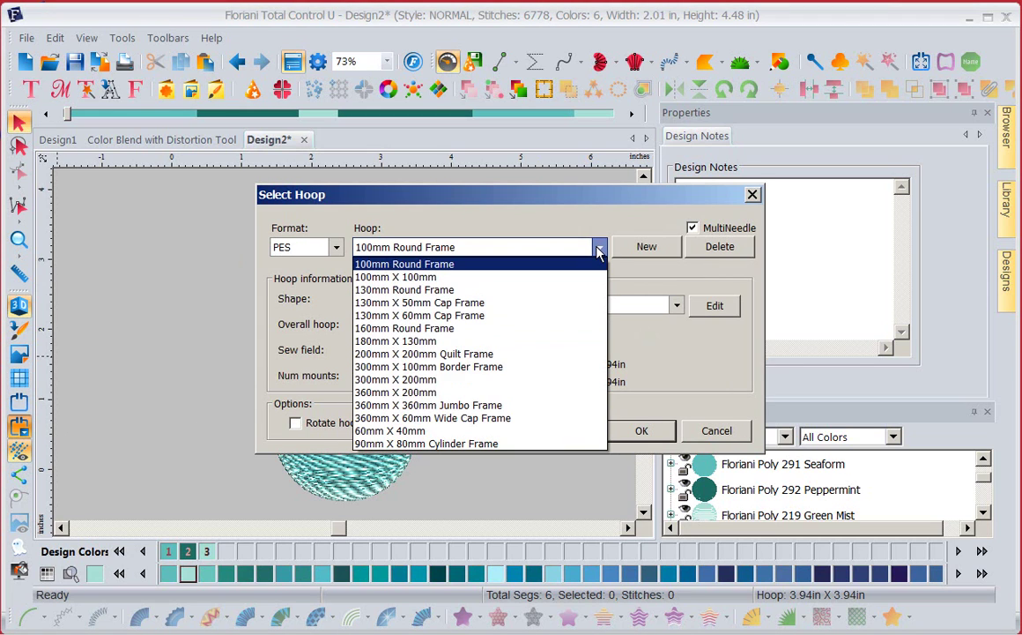
click(431, 407)
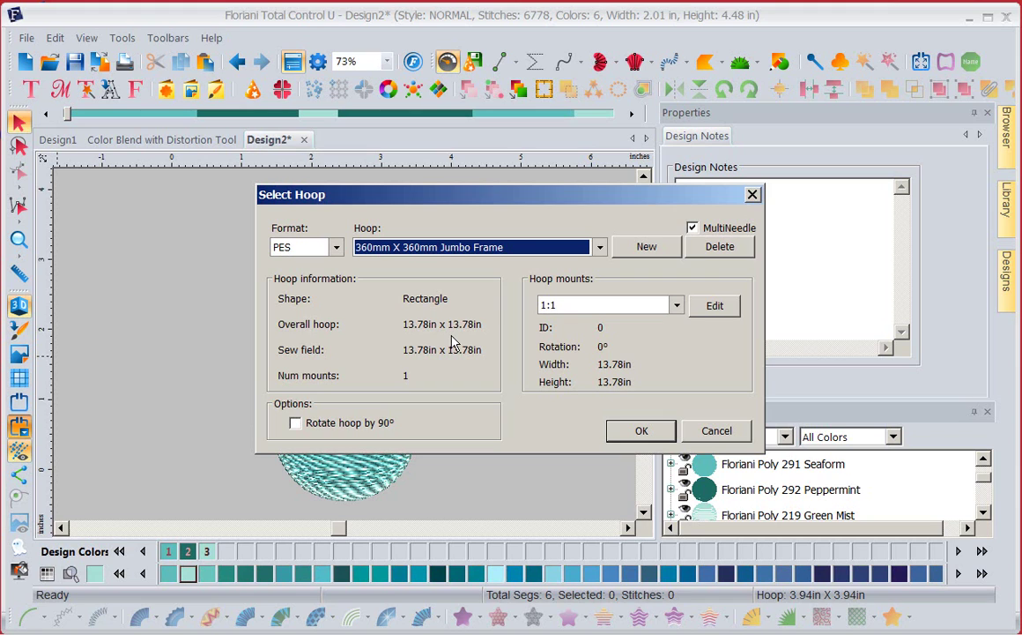
click(642, 431)
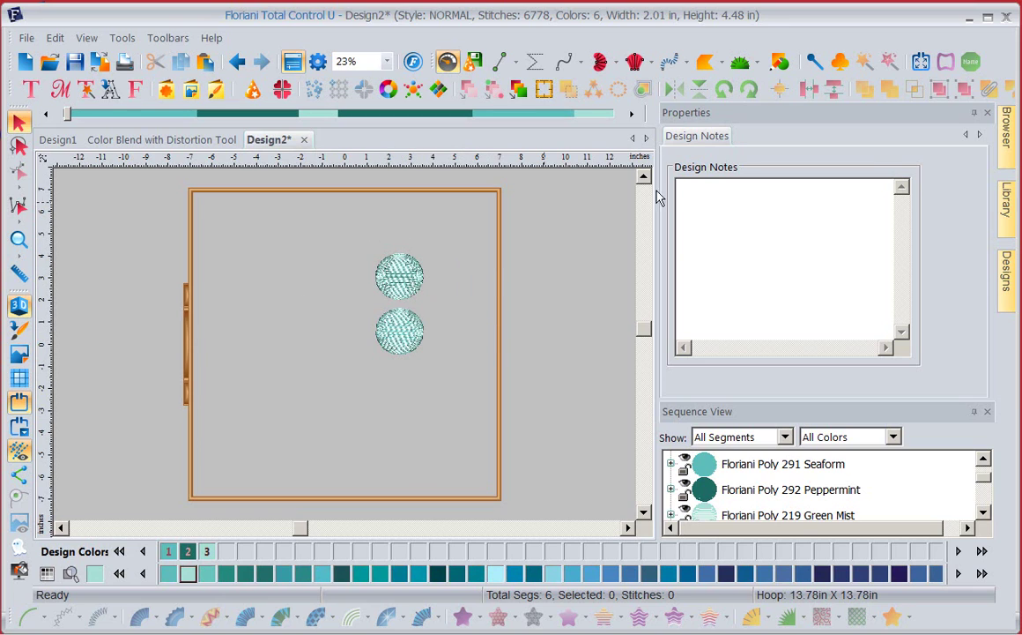
Step: Fit the design to the hoop, enlarging the spheres to 6.17 in by 13.75 in
click(922, 62)
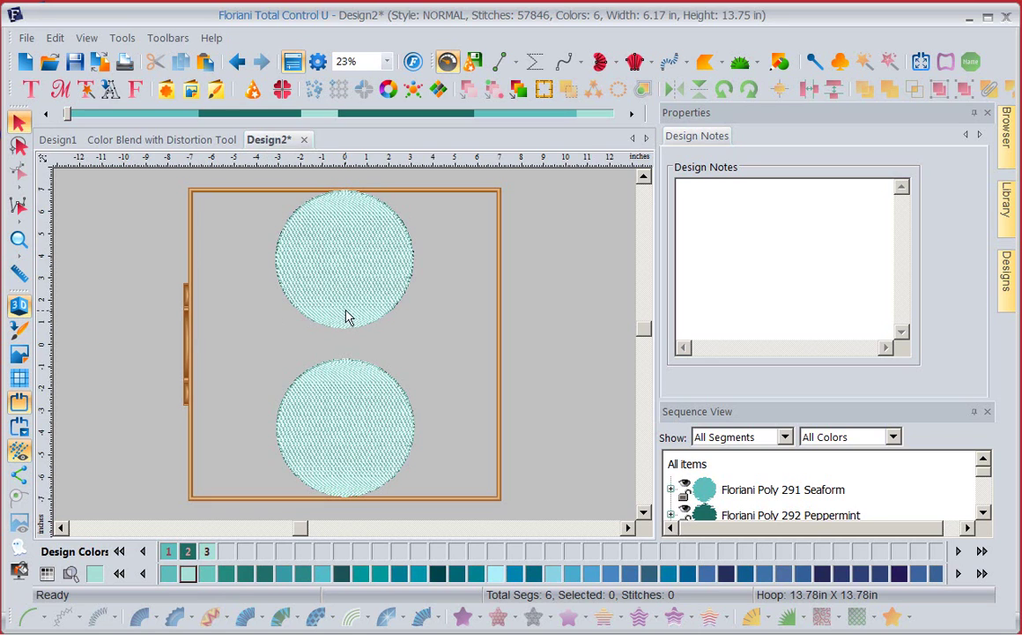
Step: Give the whole top sphere the variegated V67 thread and preview its pink stitching
click(320, 247)
click(18, 146)
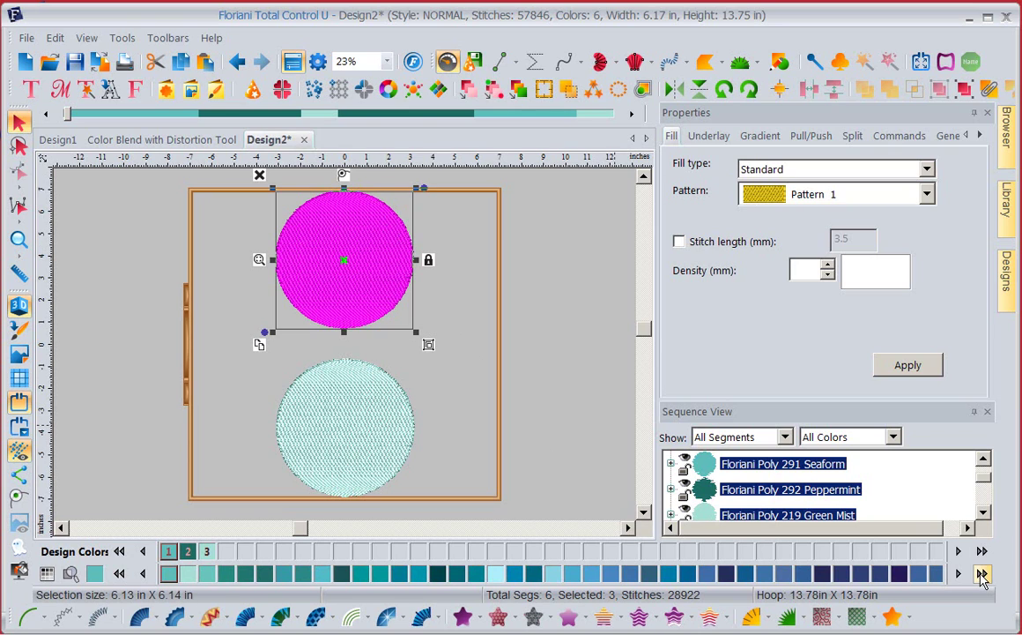
click(982, 574)
click(982, 574)
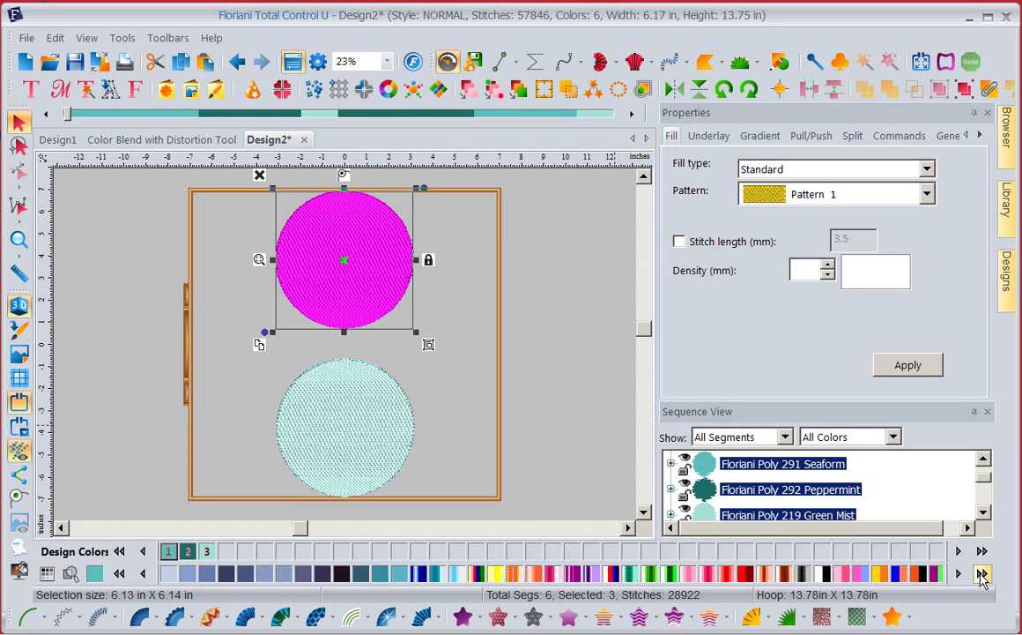
click(982, 573)
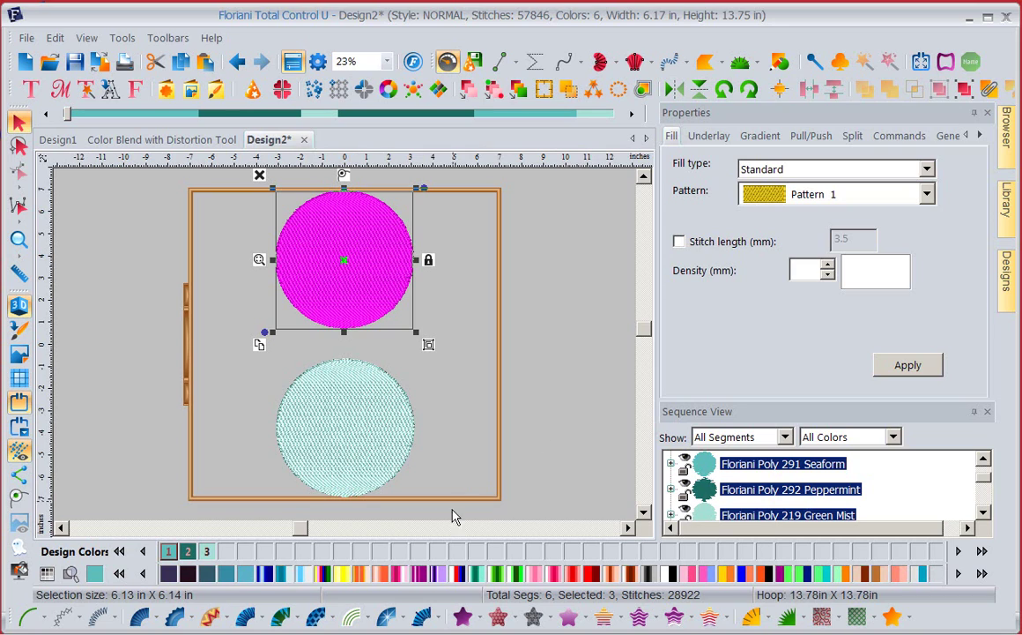
click(419, 574)
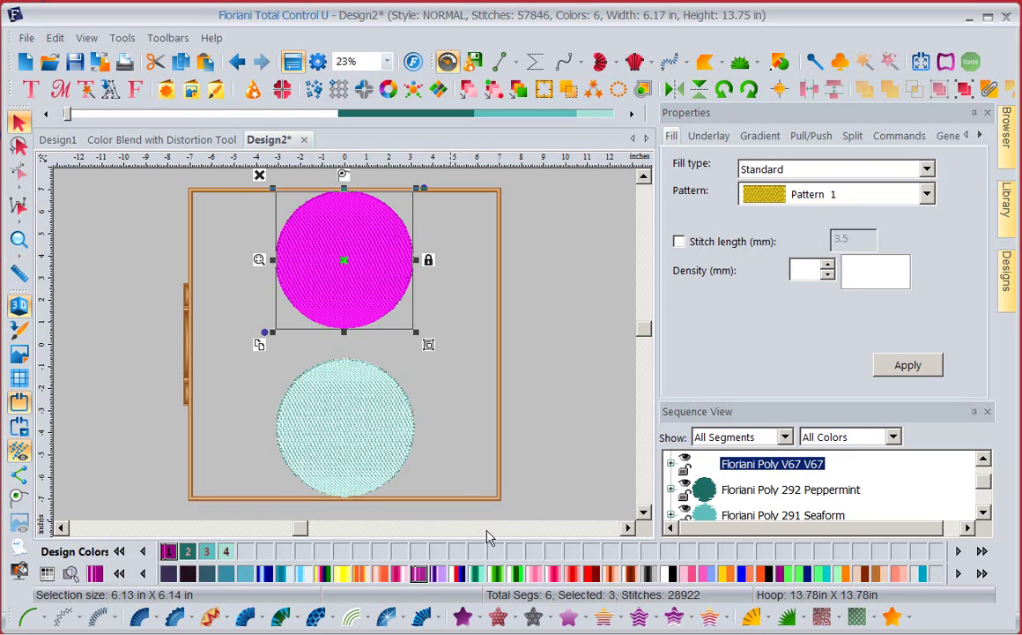
click(593, 313)
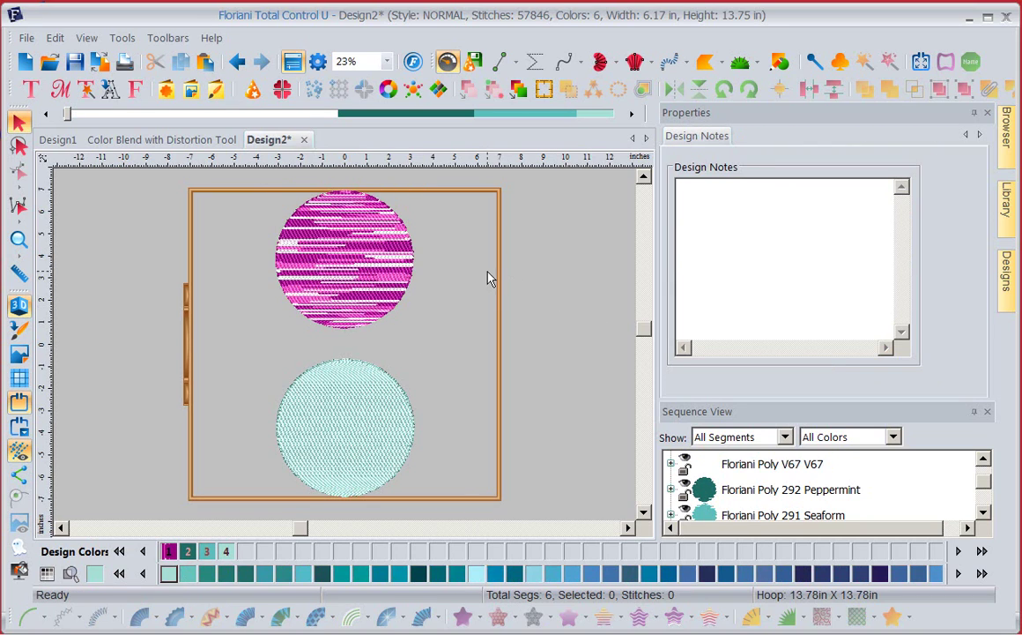
Step: Revert the V67 trial so both spheres are teal again, 2.01 by 4.48 in, 6778 stitches
click(333, 458)
click(344, 401)
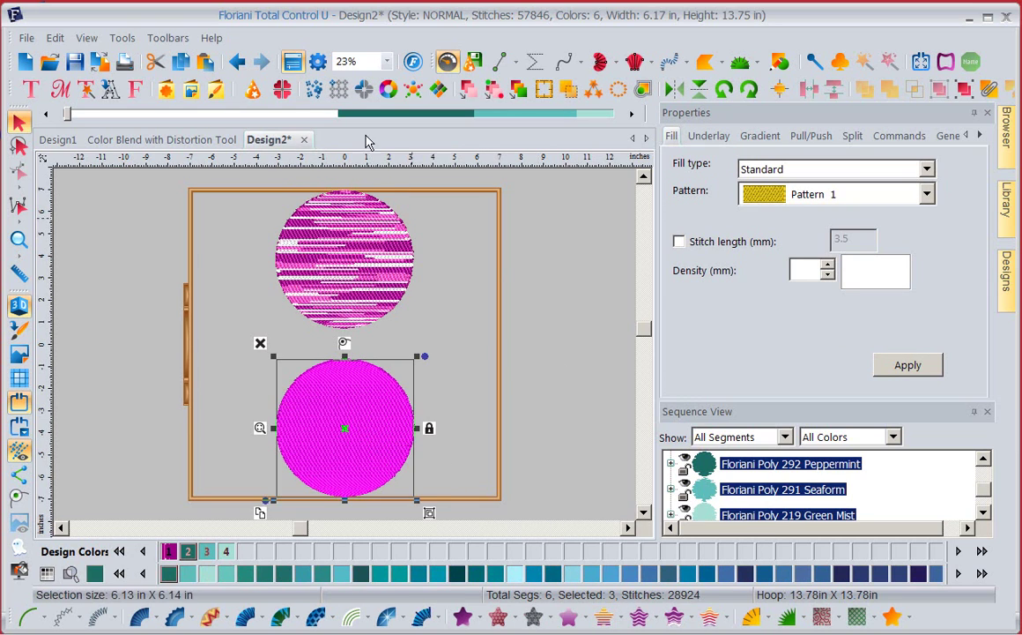
click(235, 63)
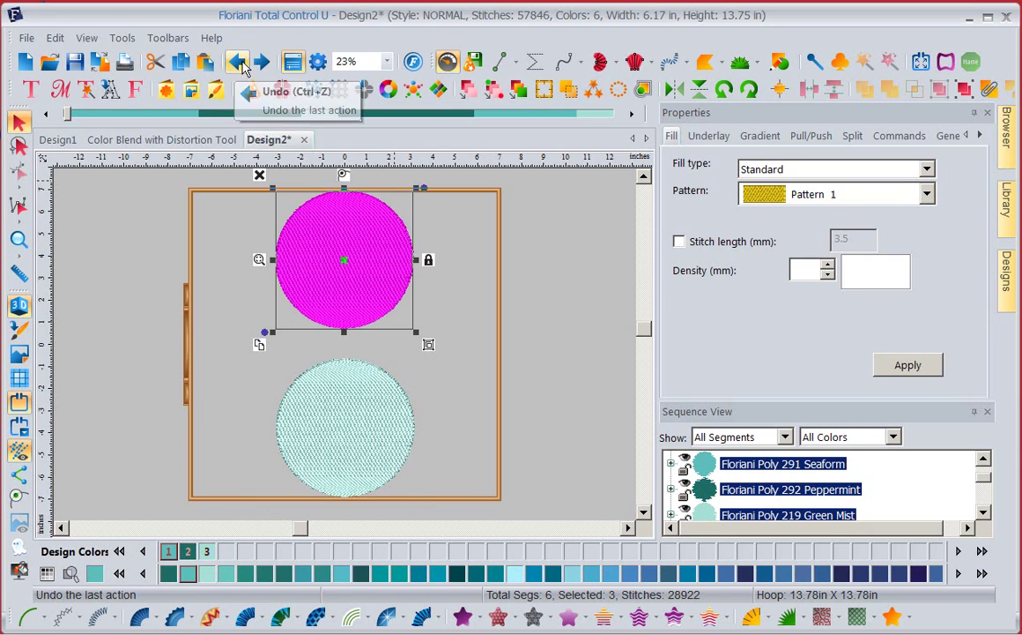
click(235, 63)
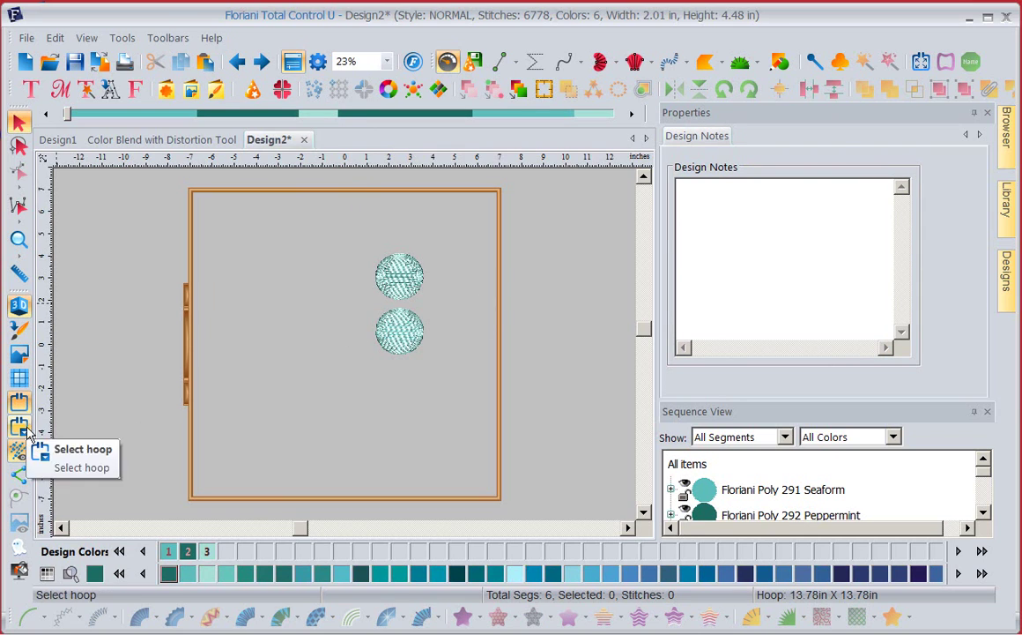
Step: Hide the hoop, select the top sphere and set the zoom to 73%
click(19, 377)
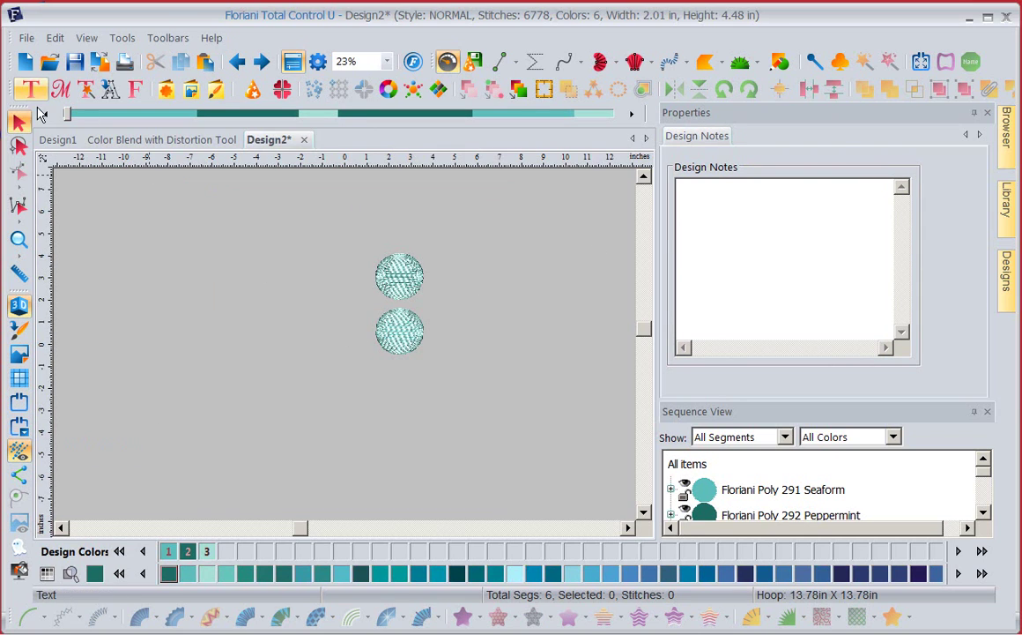
click(14, 126)
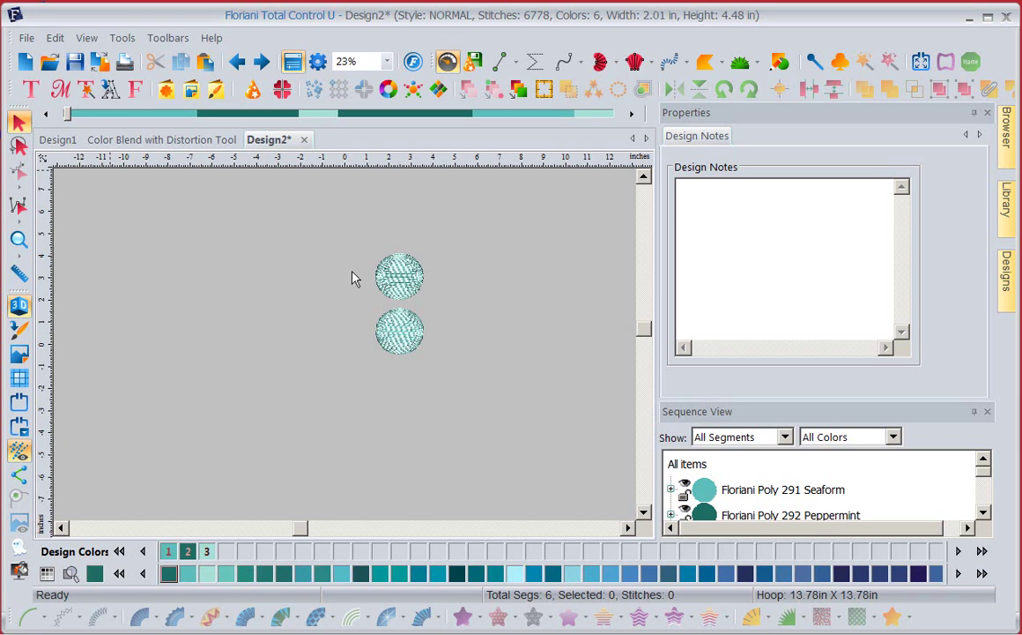
click(396, 271)
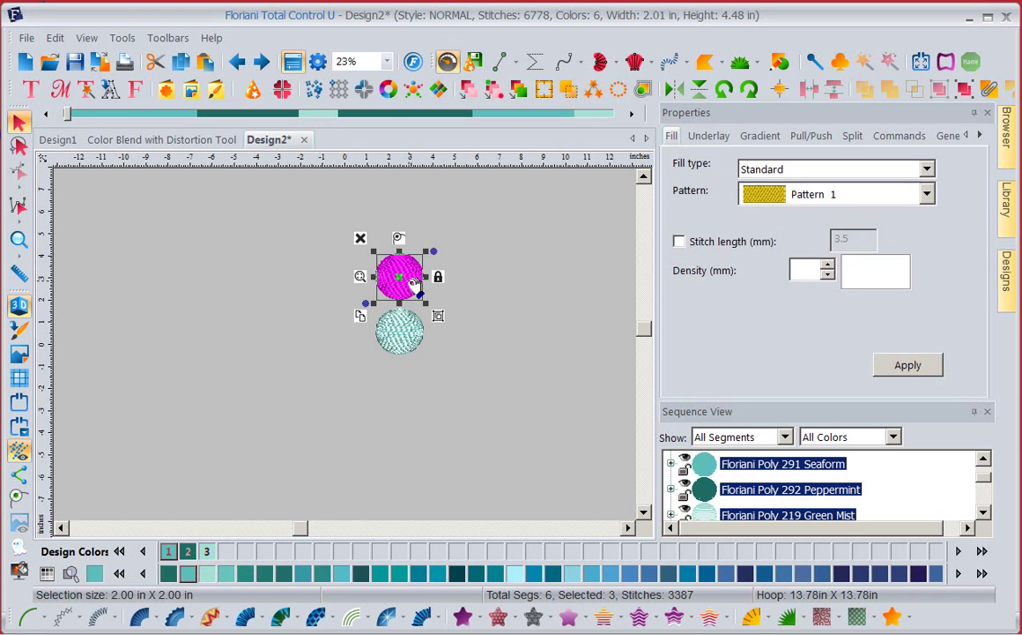
click(387, 61)
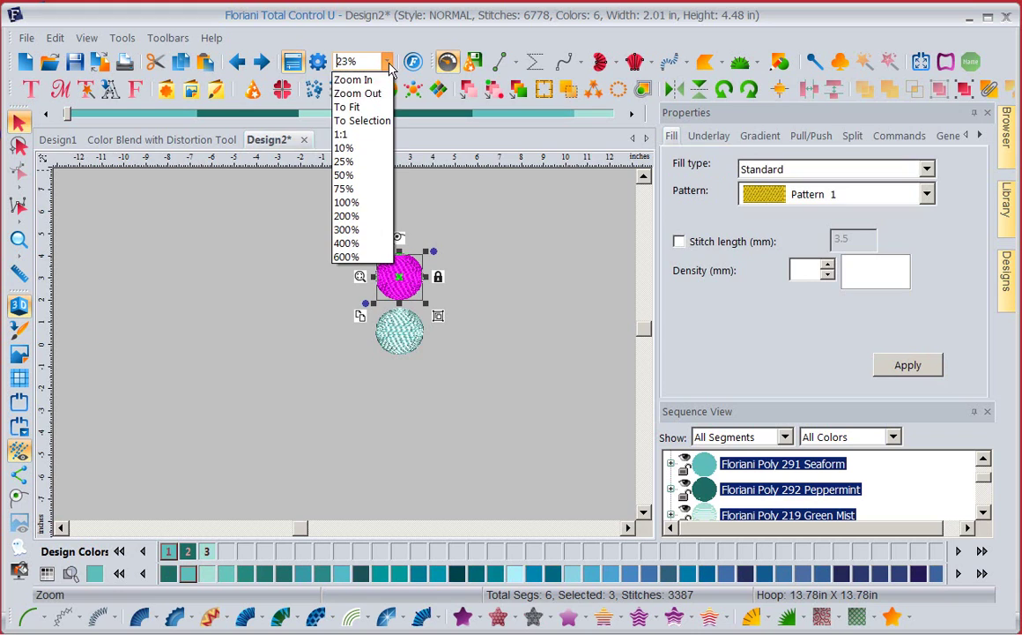
text(73)
key(Return)
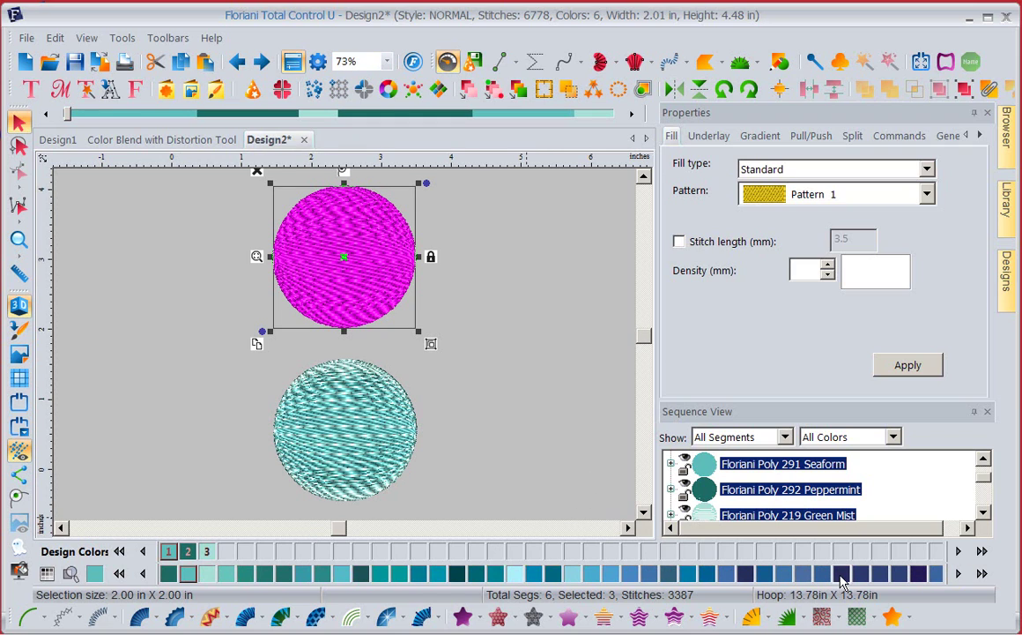
Step: Apply the variegated Floriani Poly V69 thread to the top sphere and preview it
click(981, 573)
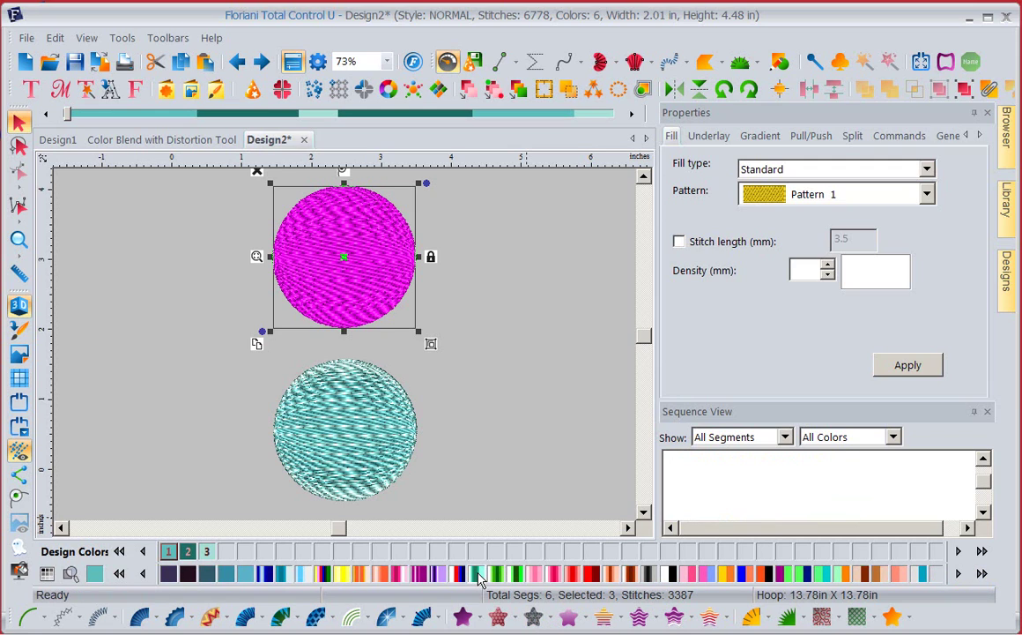
click(479, 577)
click(524, 392)
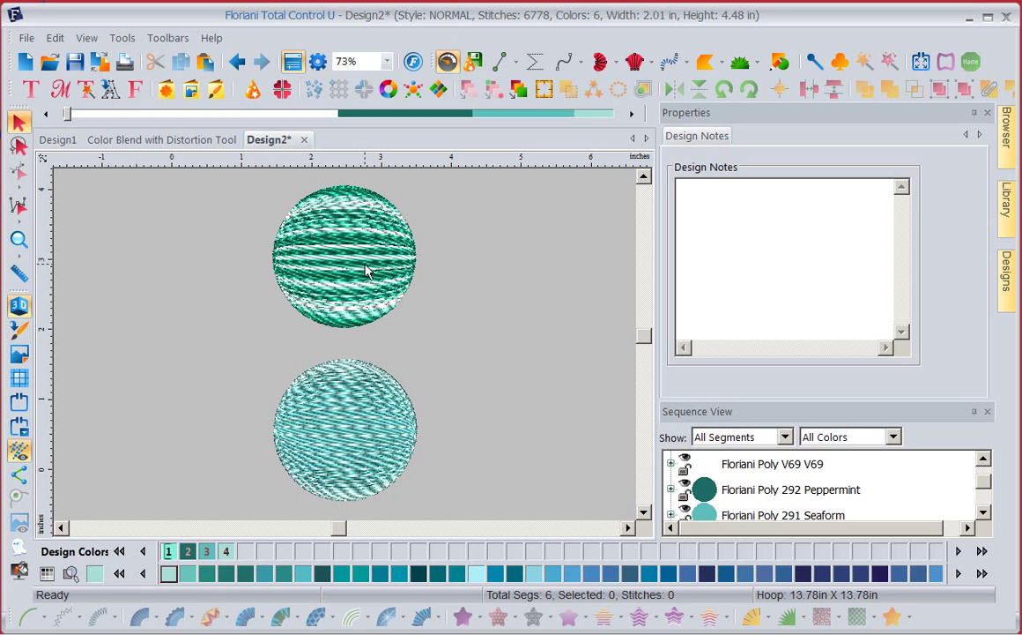
Step: Resize the top sphere, first enlarging it to about 2.8 in, then shrinking it to about 0.98 in wide
click(313, 218)
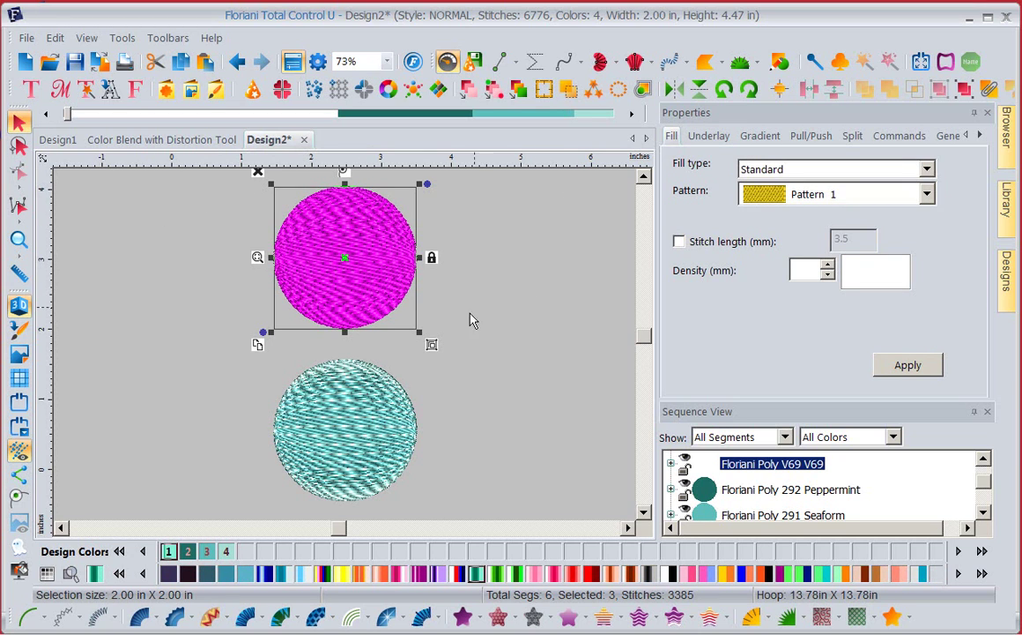
drag(431, 344, 486, 369)
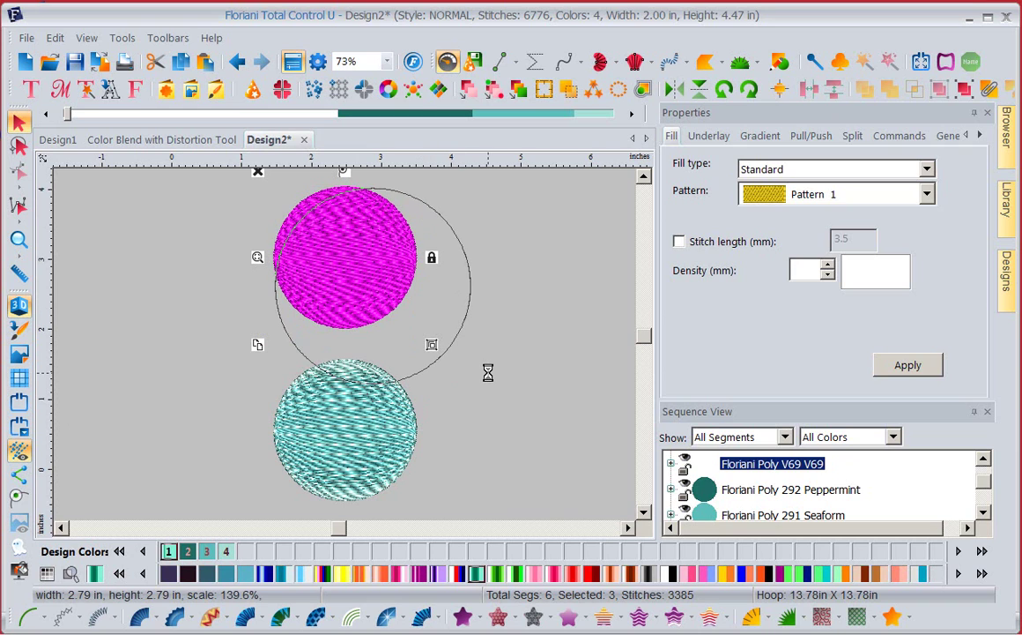
click(530, 328)
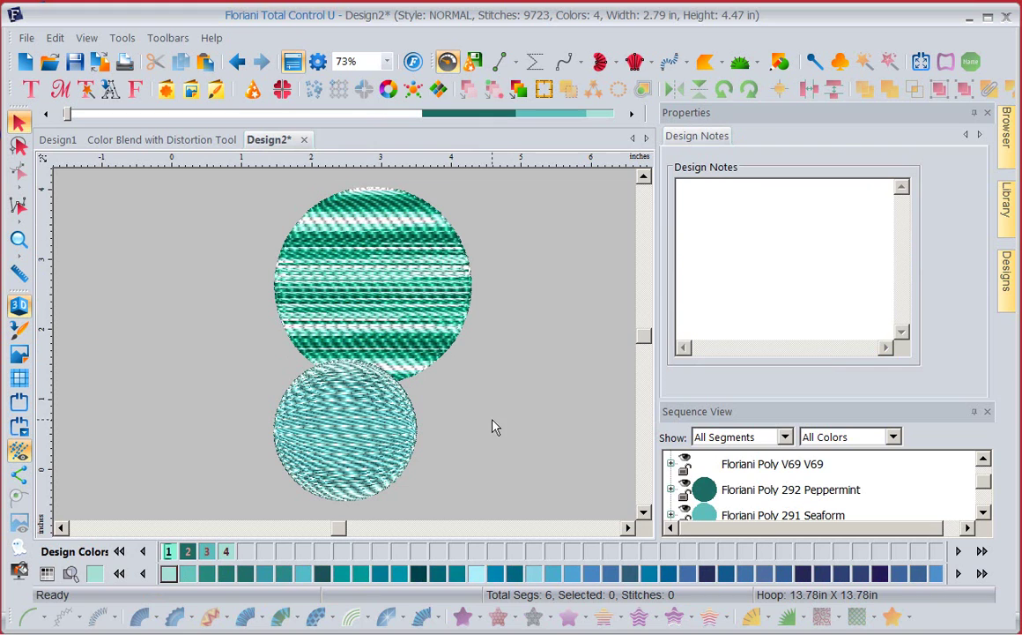
click(433, 320)
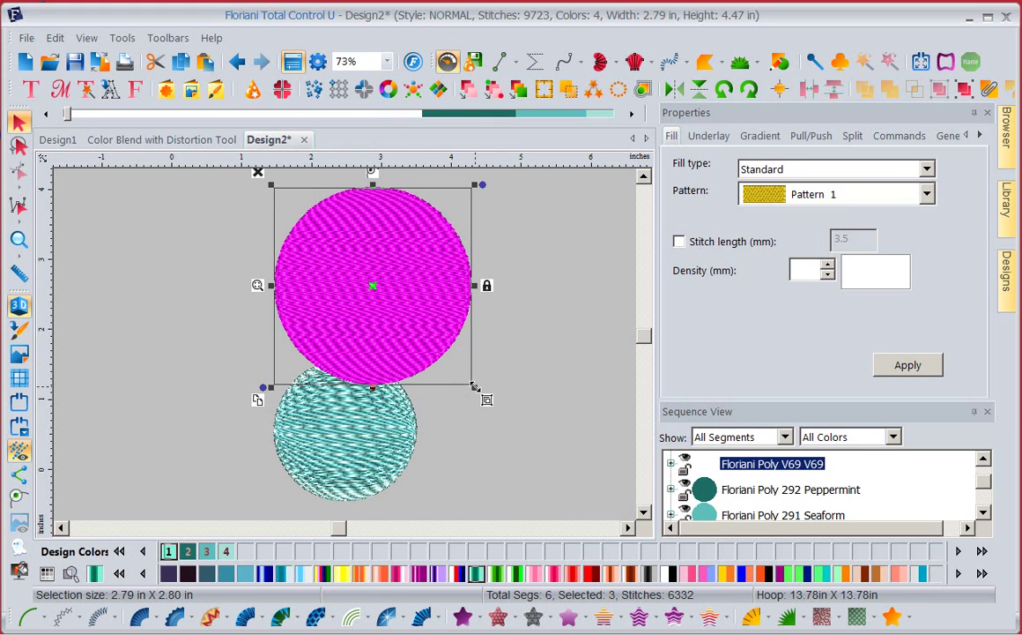
drag(474, 386, 345, 263)
click(347, 264)
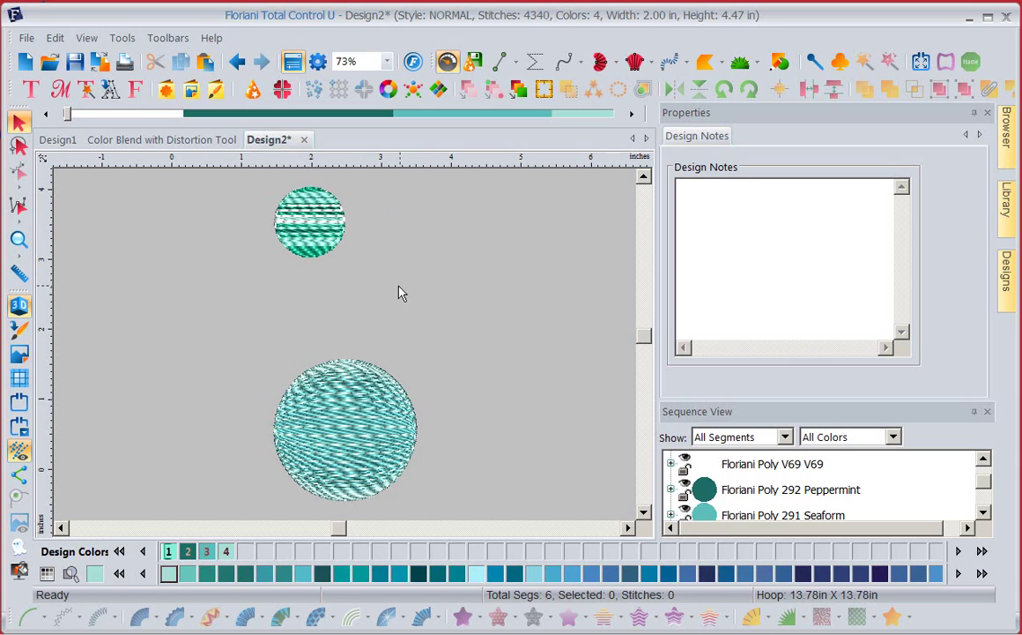
Step: Undo both resizes to restore the top sphere to 2.00 in, then give it Floriani Poly FU14 thread
click(236, 62)
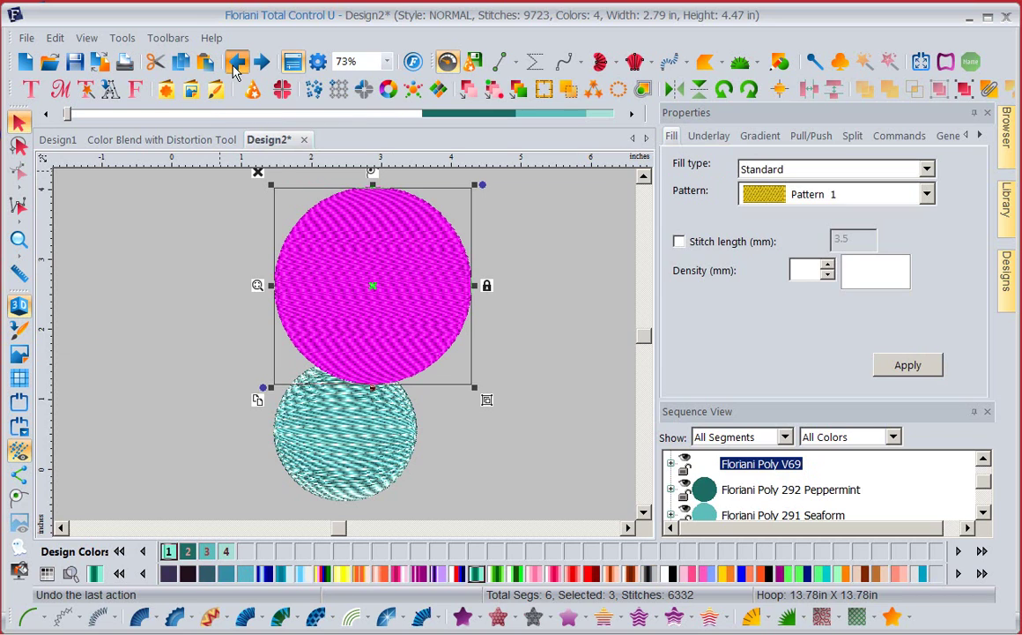
click(236, 67)
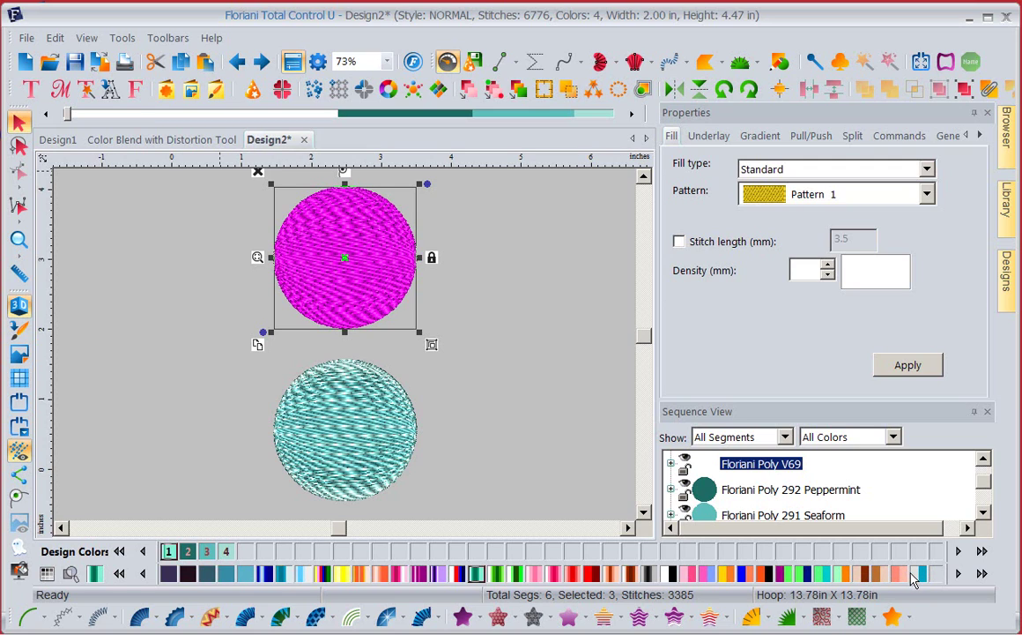
click(447, 324)
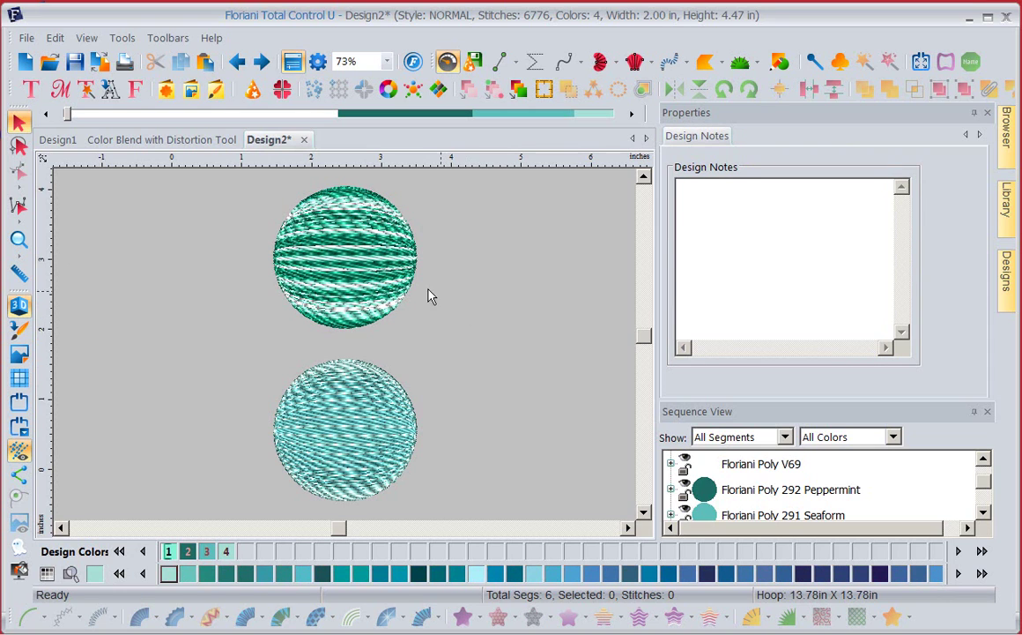
click(388, 282)
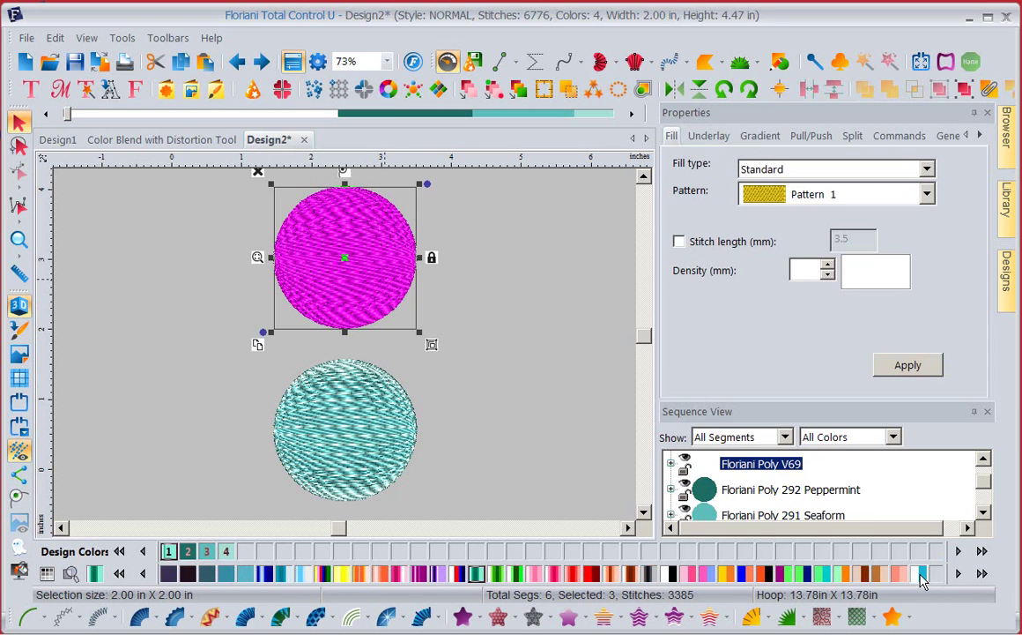
click(920, 575)
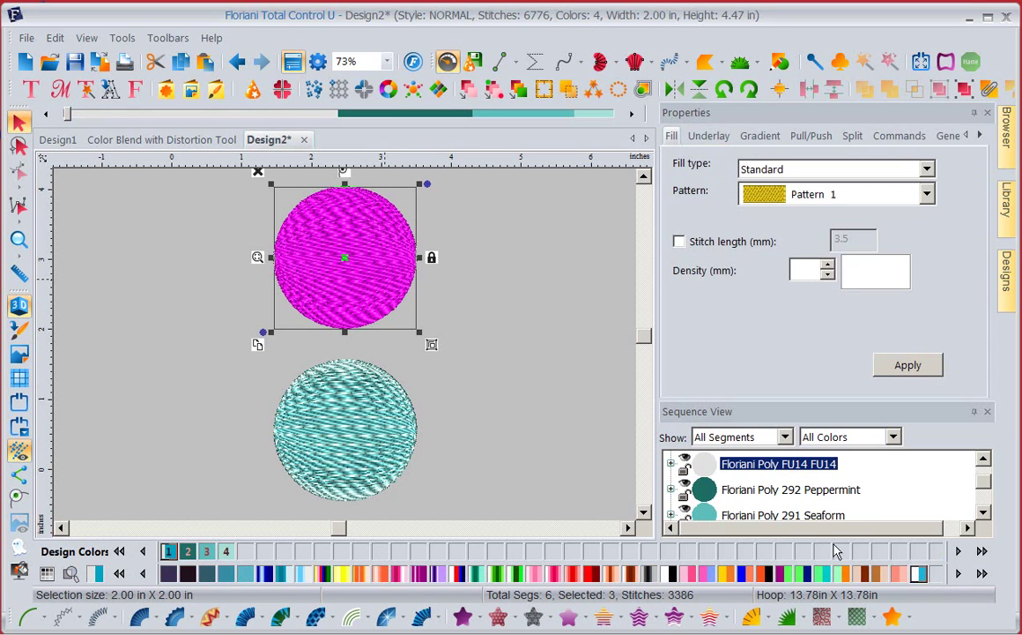
click(482, 377)
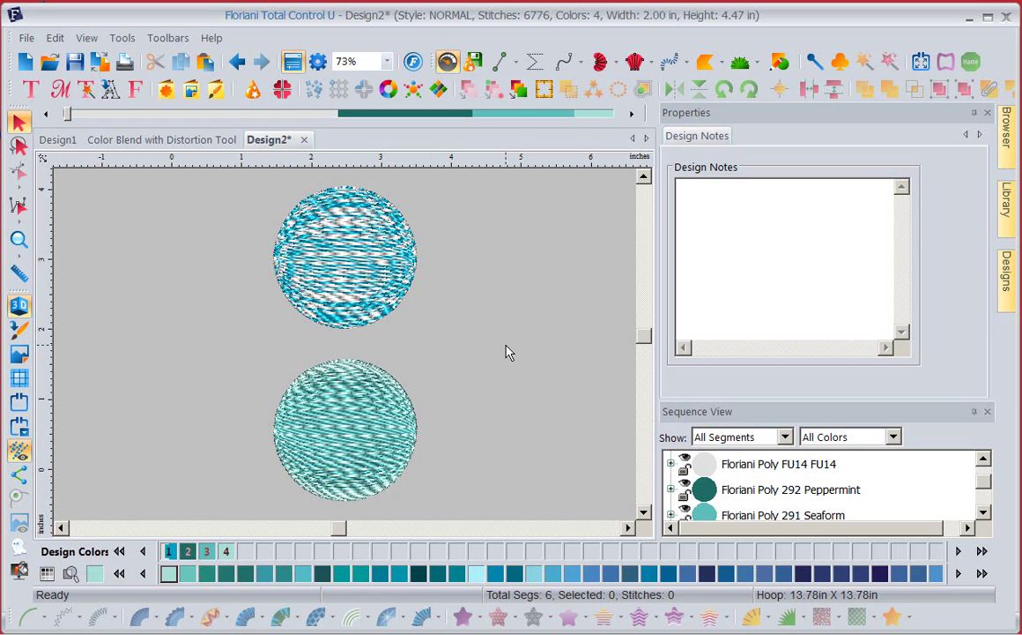
Step: Start saving the design from the File menu, then cancel the save
click(28, 38)
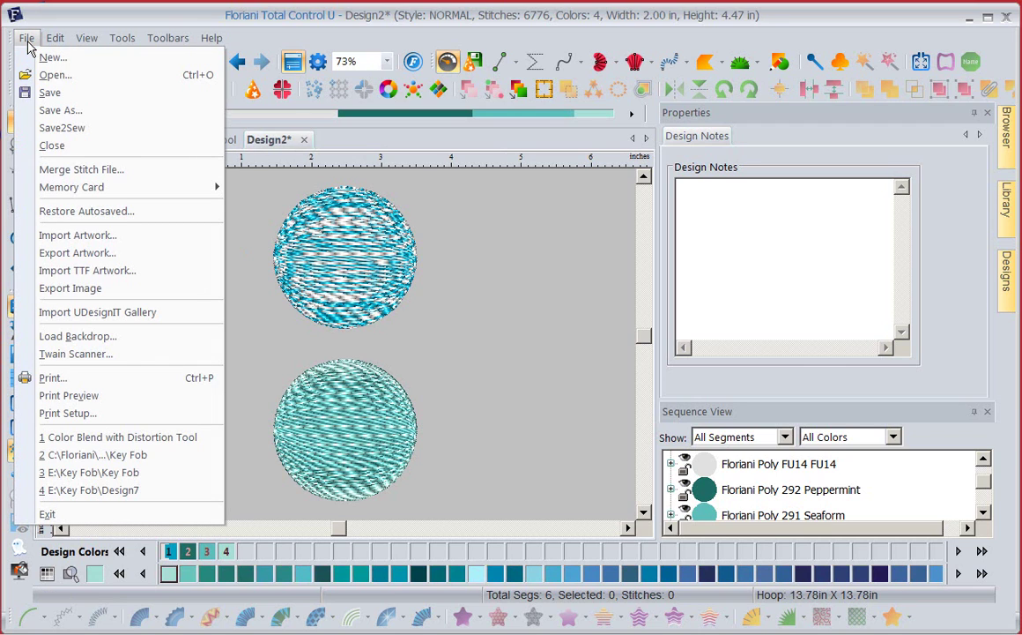
click(49, 93)
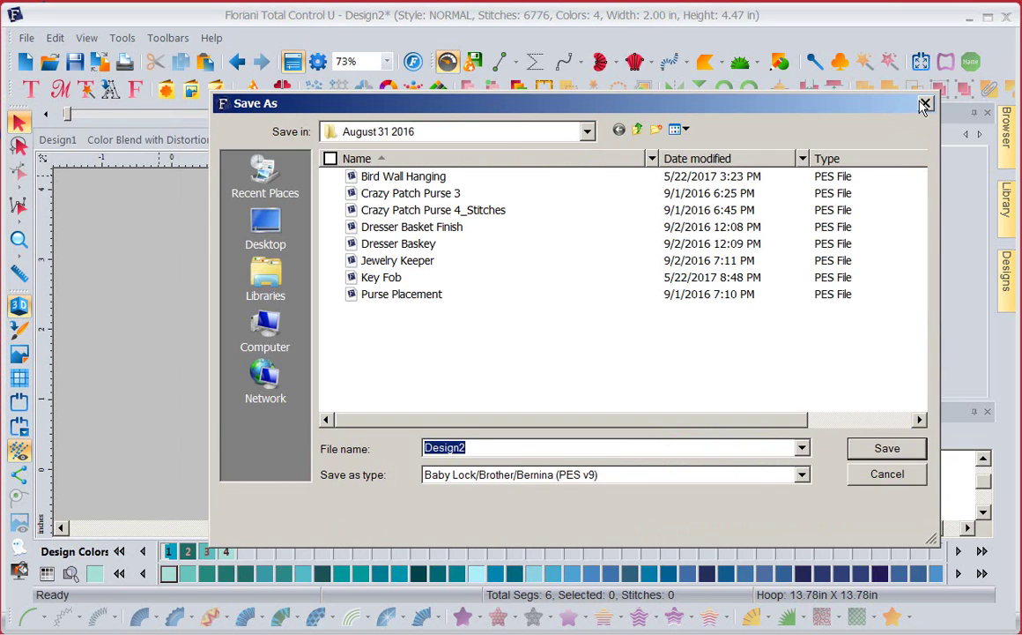
key(Return)
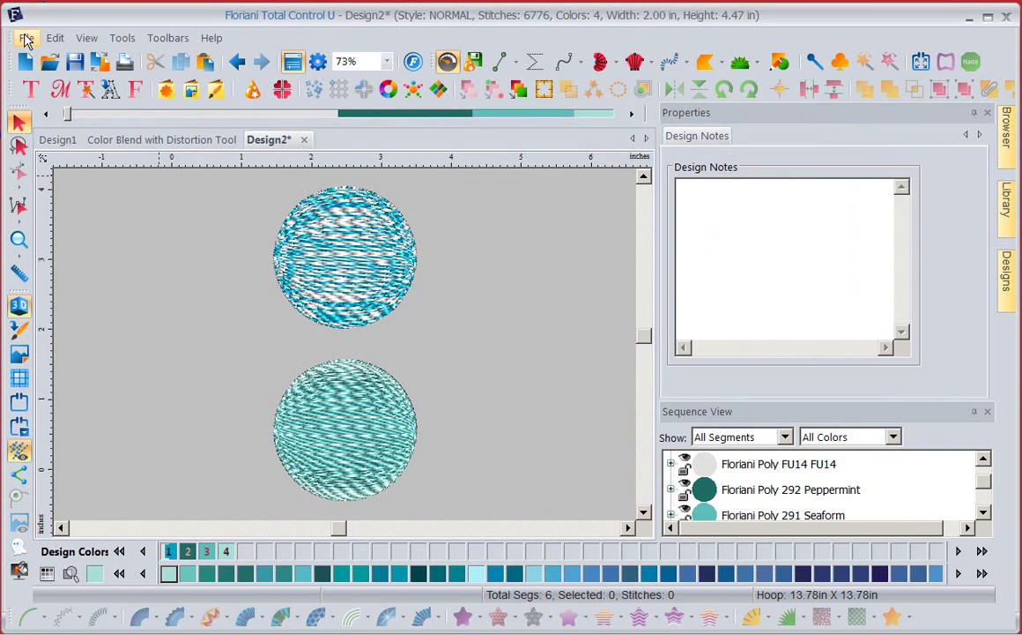
Step: In Save2Sew, choose Denim - I Digitized as the fabric with New style settings ticked
click(26, 38)
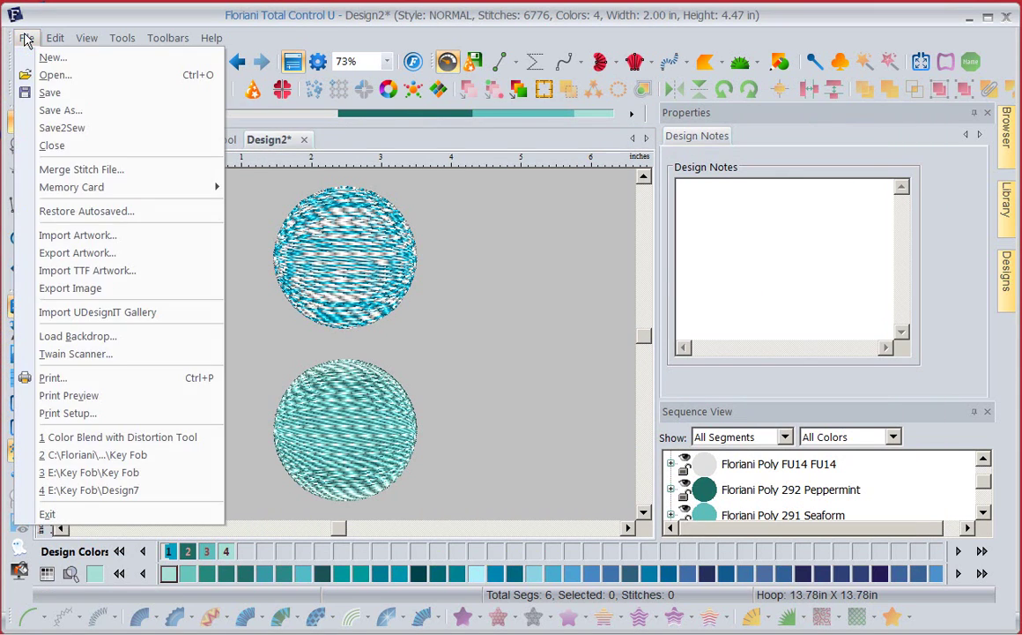
click(53, 132)
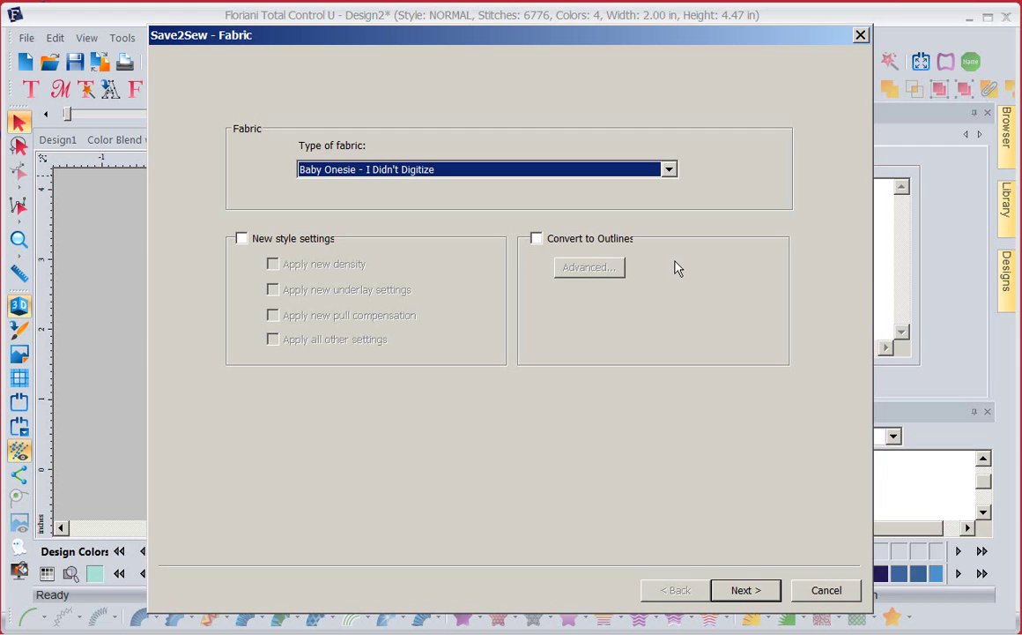
click(670, 168)
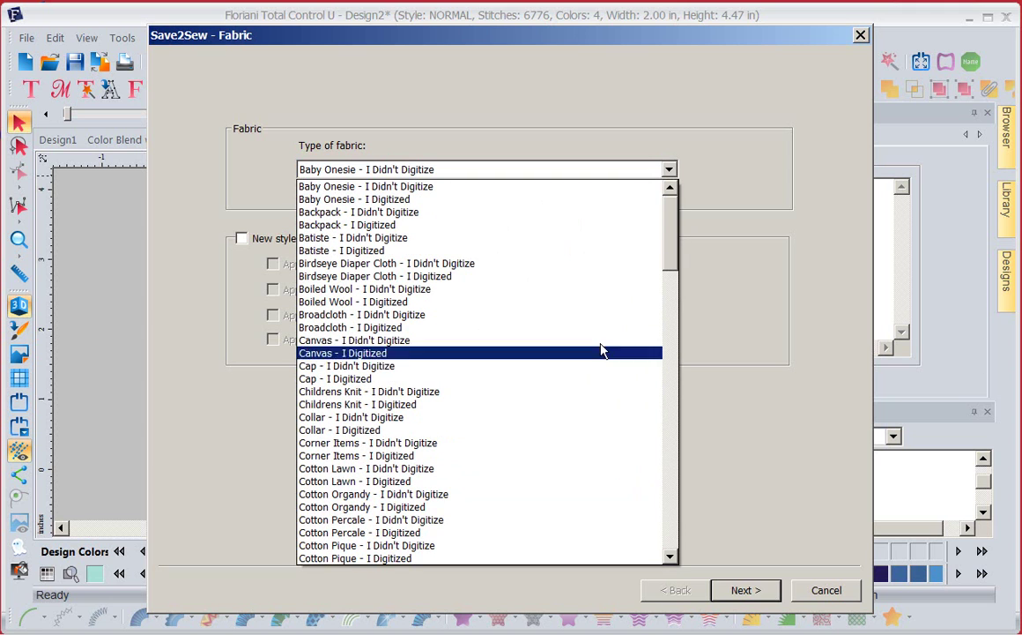
drag(670, 248, 667, 303)
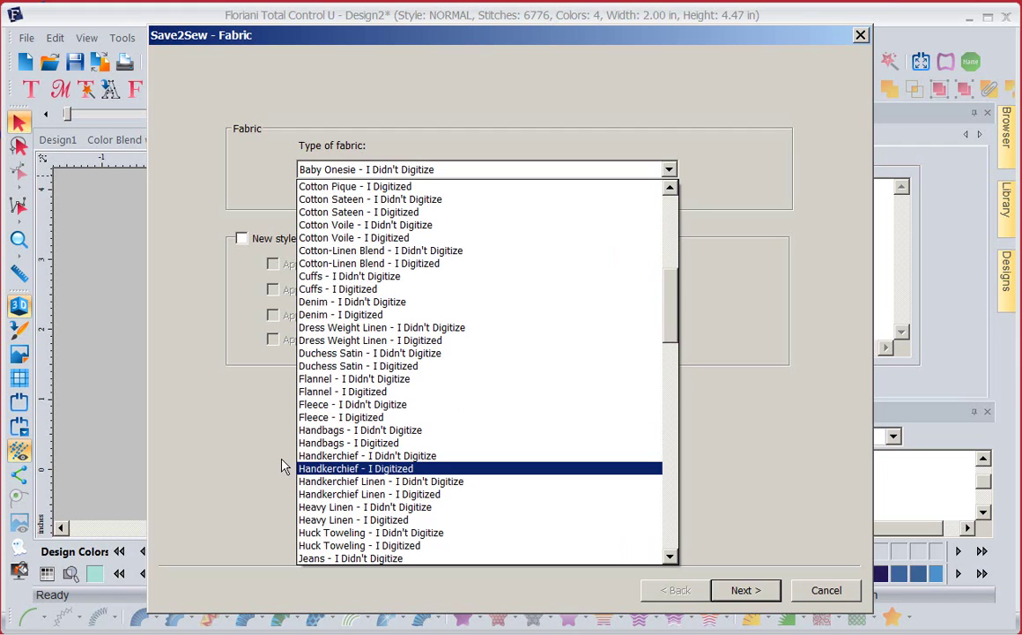
click(357, 315)
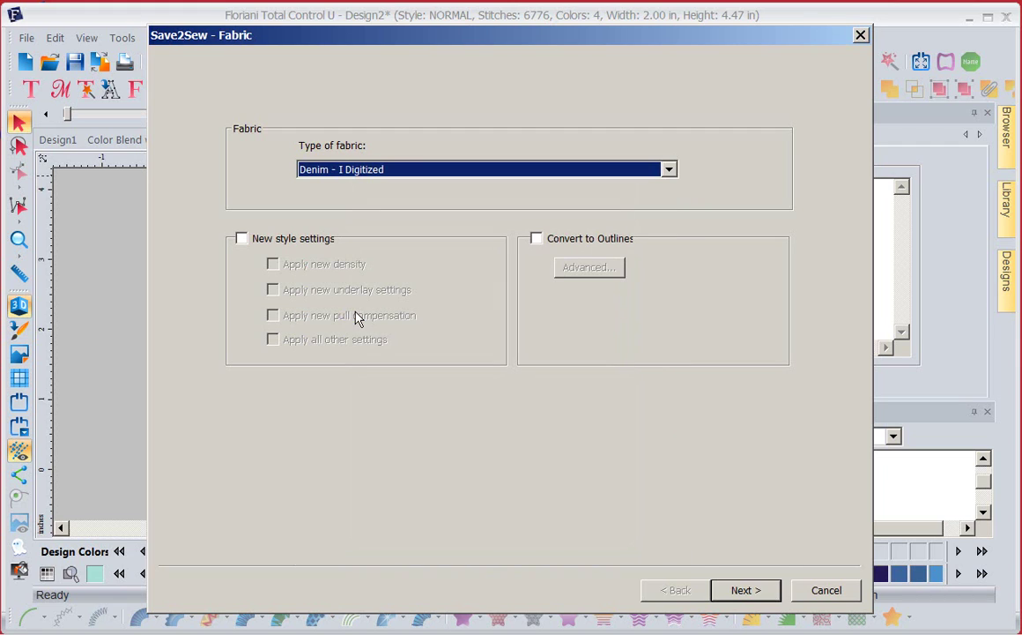
click(242, 238)
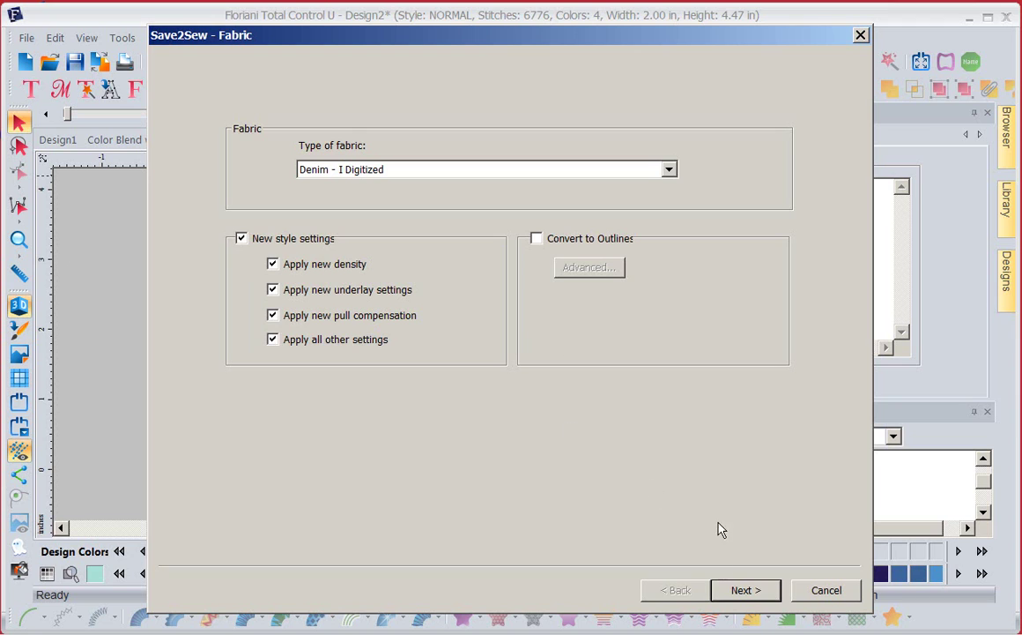
Step: Apply the denim settings, raising the design to 8158 stitches and listing stabilizer, hooping and topping steps
click(745, 590)
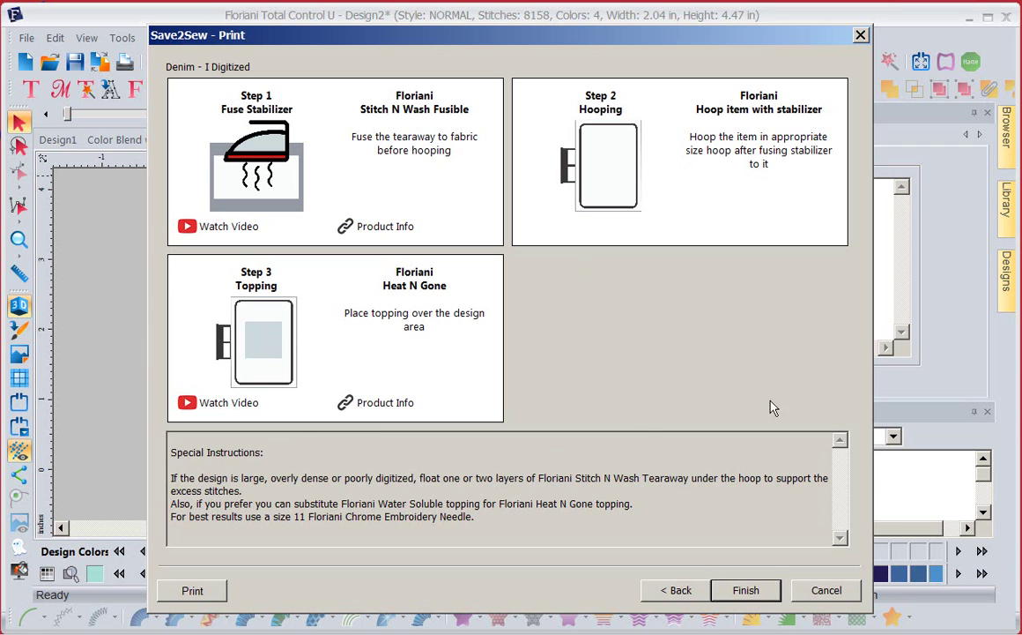
Step: Finish Save2Sew to write the sewing steps into Design Notes, dismissing the Save As dialog unsaved
click(744, 588)
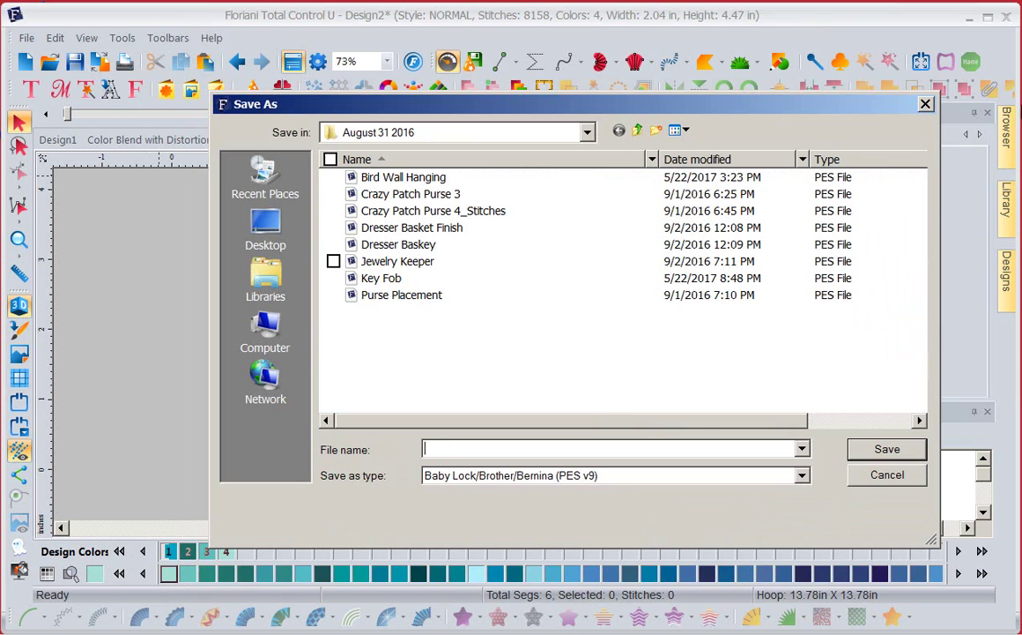
click(927, 104)
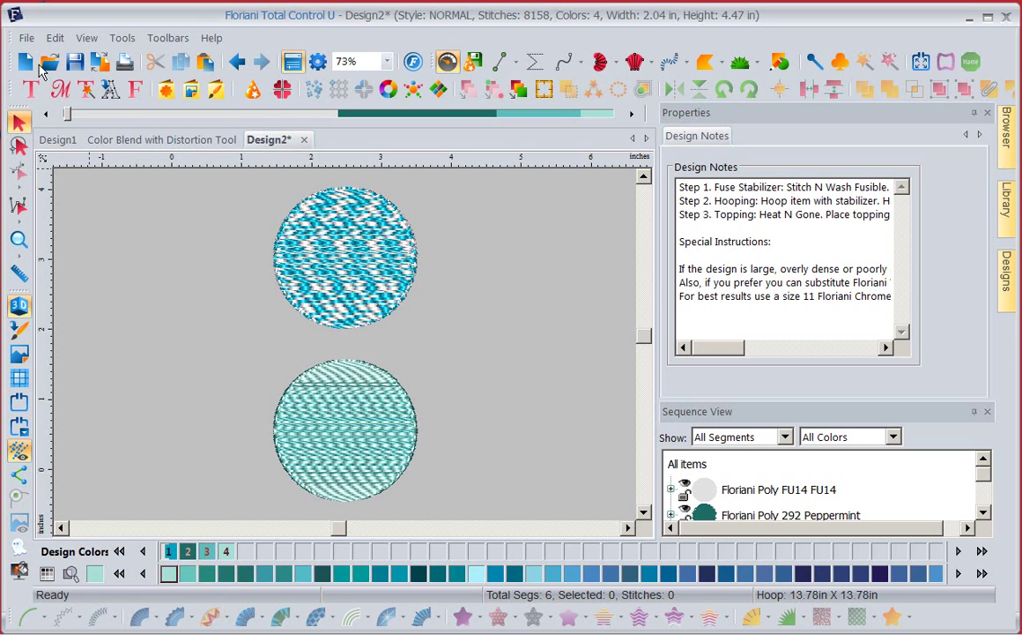
Step: Open the Print Preview of Design2 from the File menu
click(28, 38)
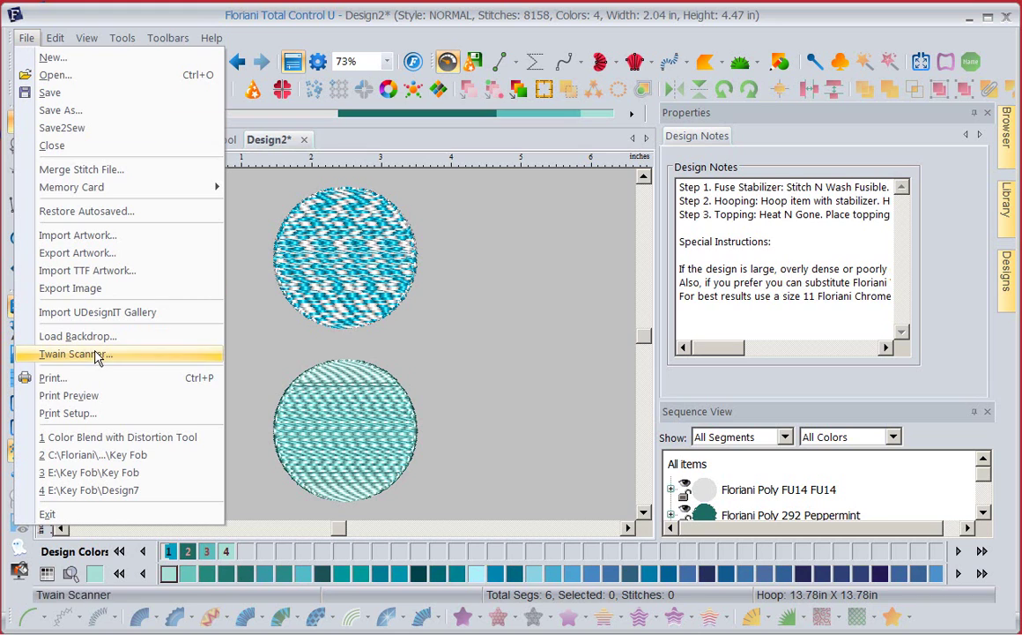
click(90, 395)
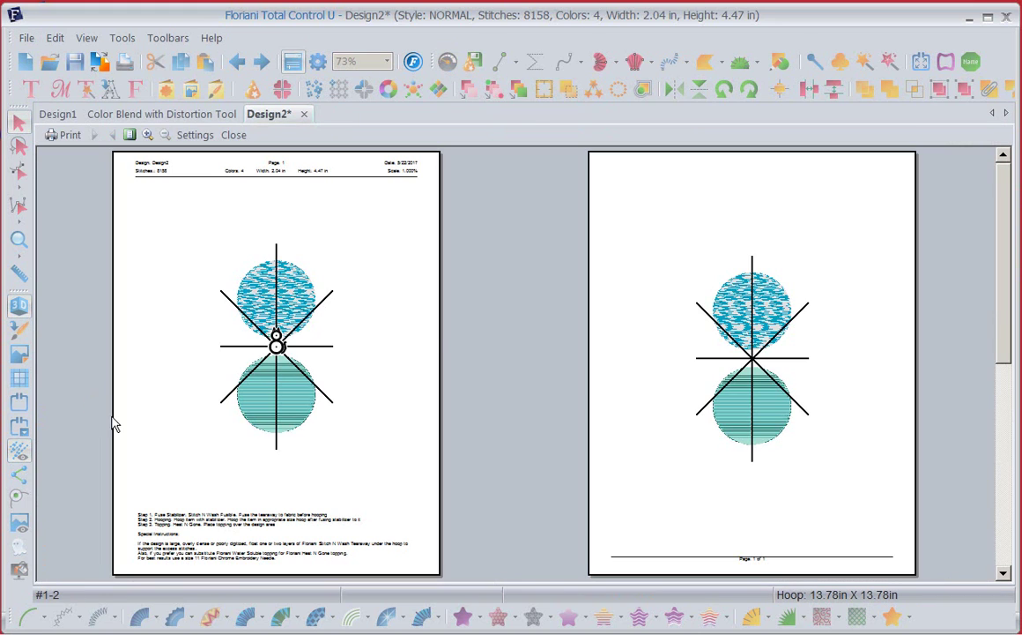
click(203, 143)
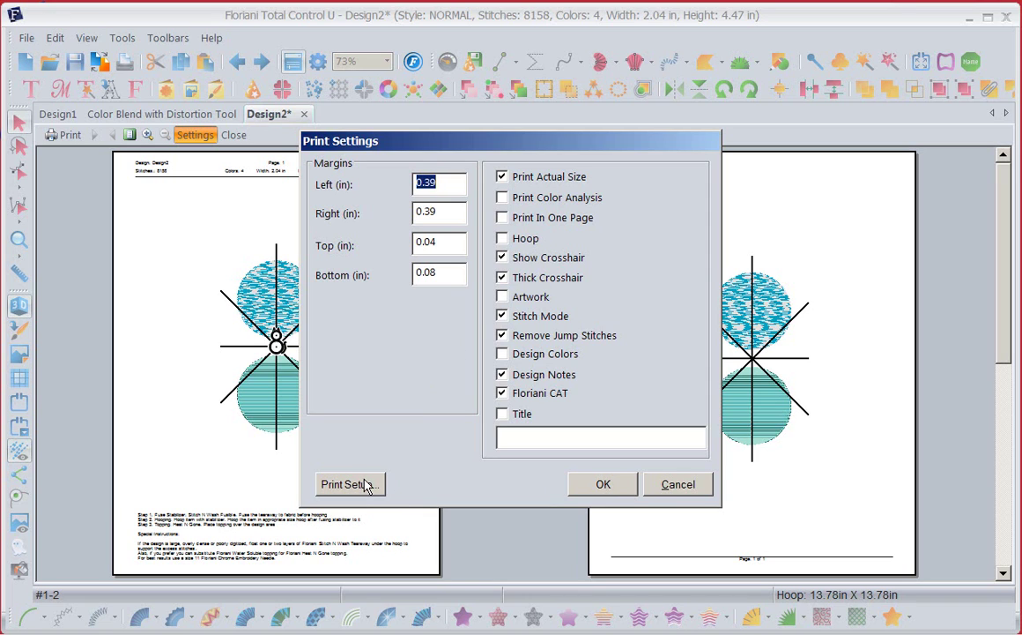
click(234, 135)
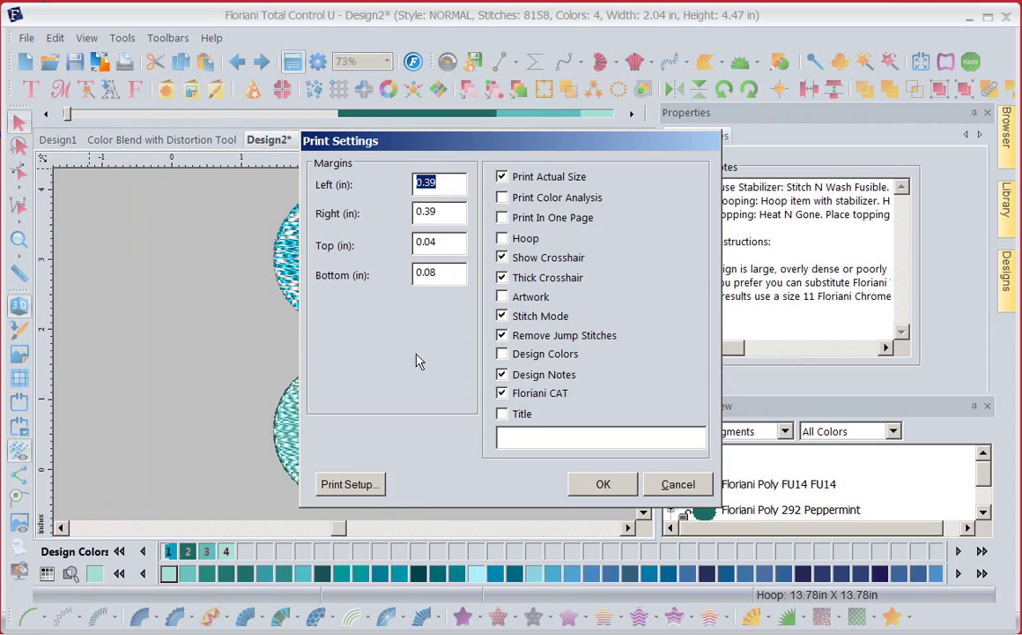
click(592, 487)
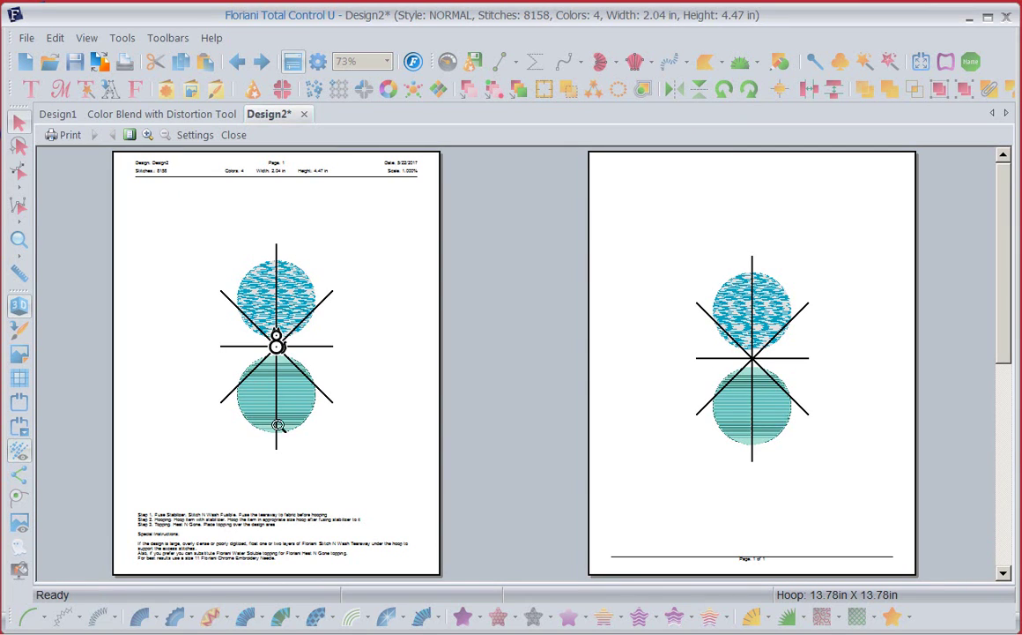
Step: Zoom into the printed design notes on page 1, then close the preview
click(155, 474)
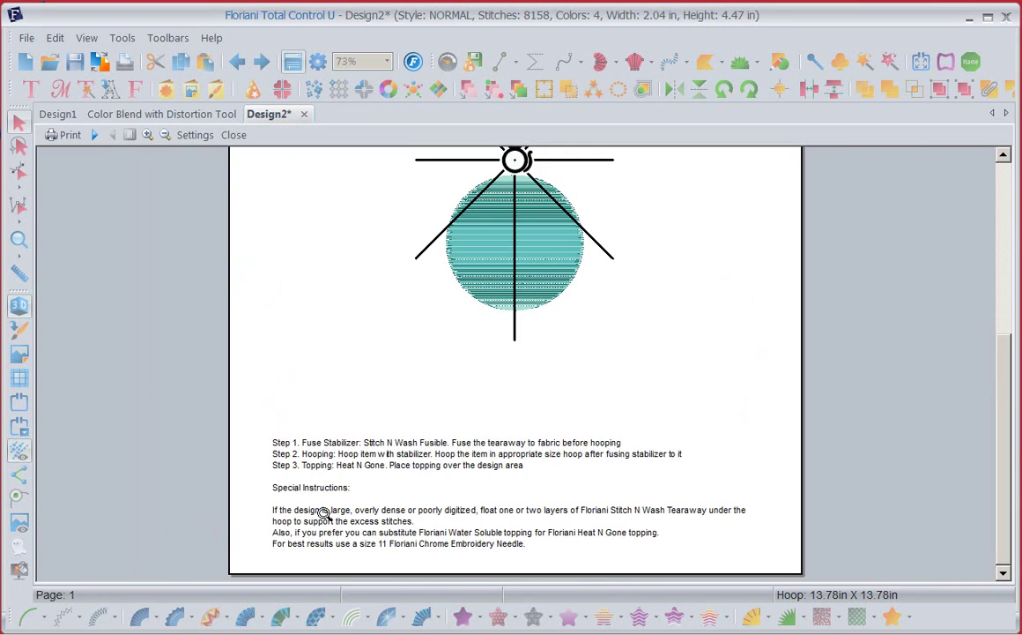
click(330, 448)
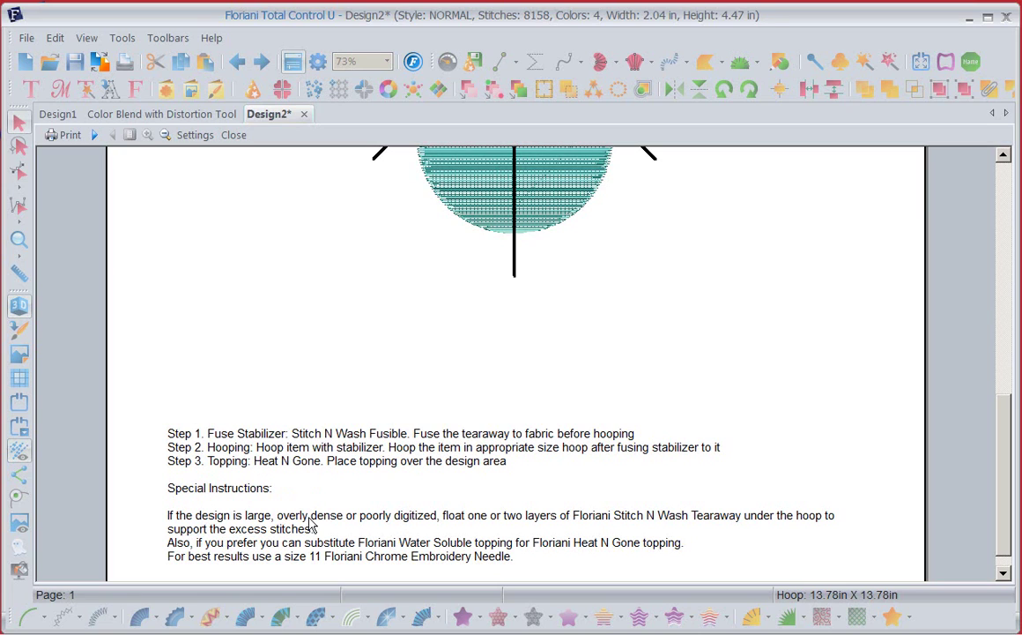
click(236, 140)
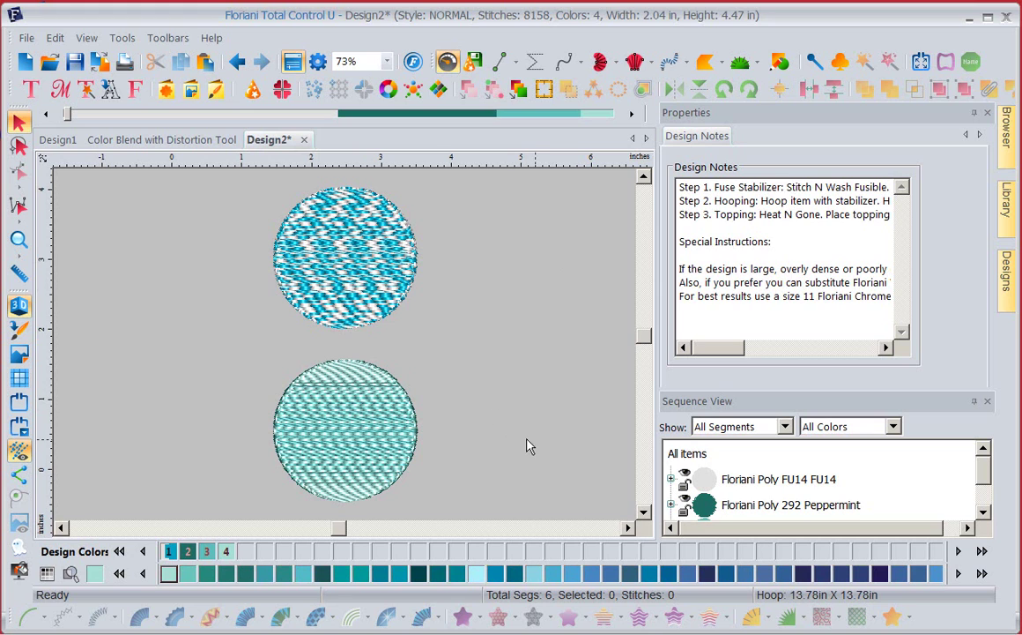
Step: Switch to the Color Blend with Distortion Tool design and open the Custom Shapes library
click(115, 142)
click(472, 282)
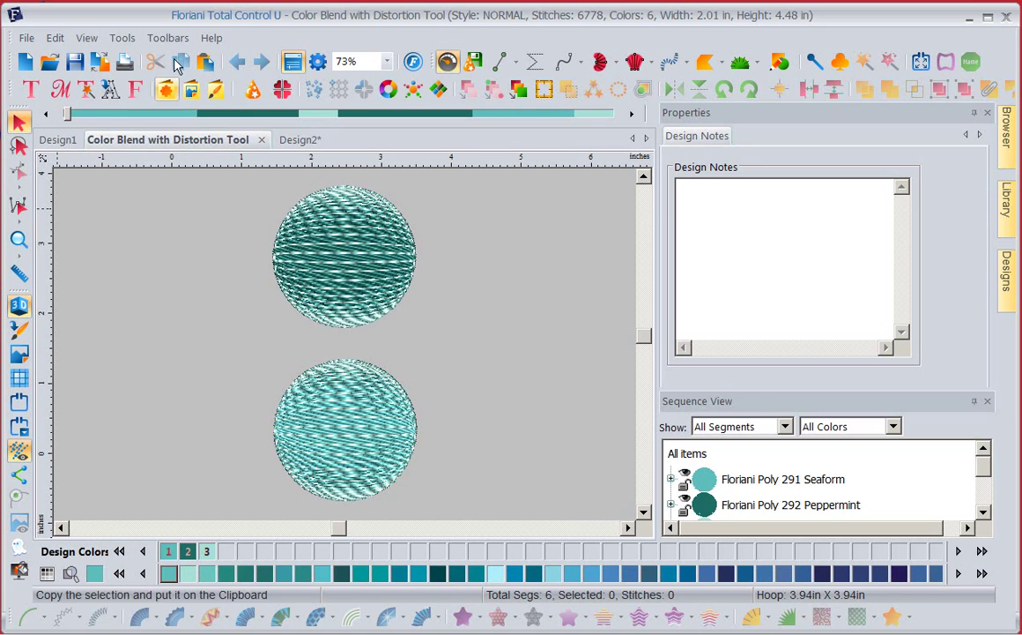
click(166, 89)
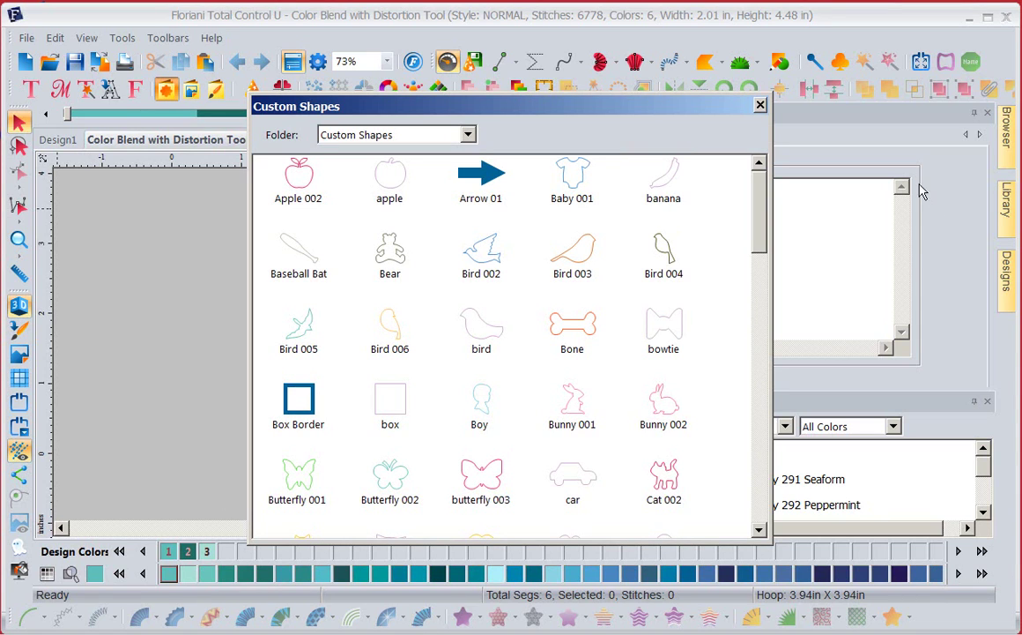
click(759, 105)
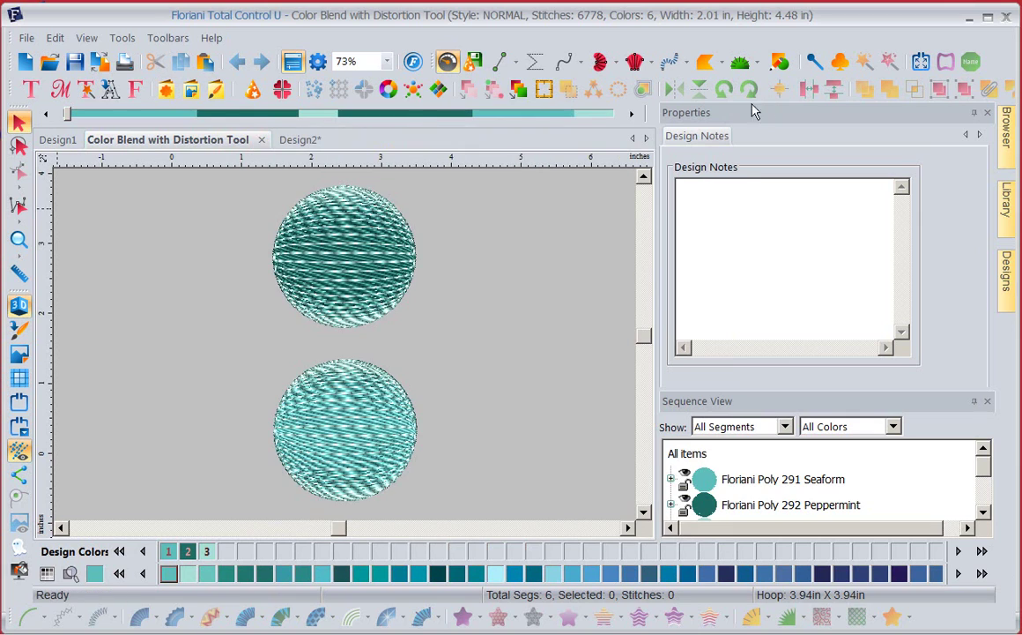